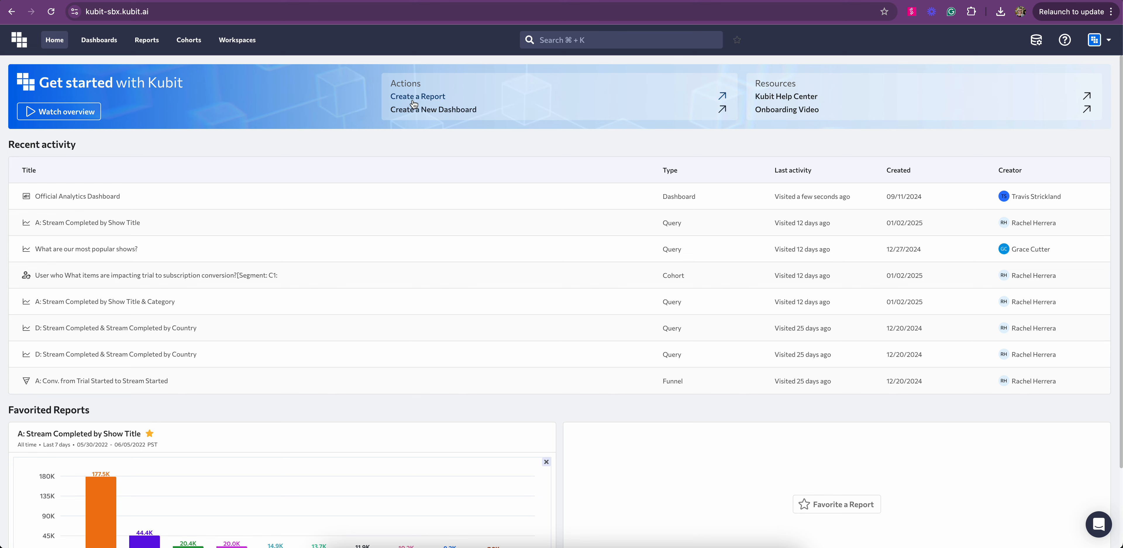
- Choose Create a Report under Actions on the Kubit Home page to open the Query builder
left_click(411, 97)
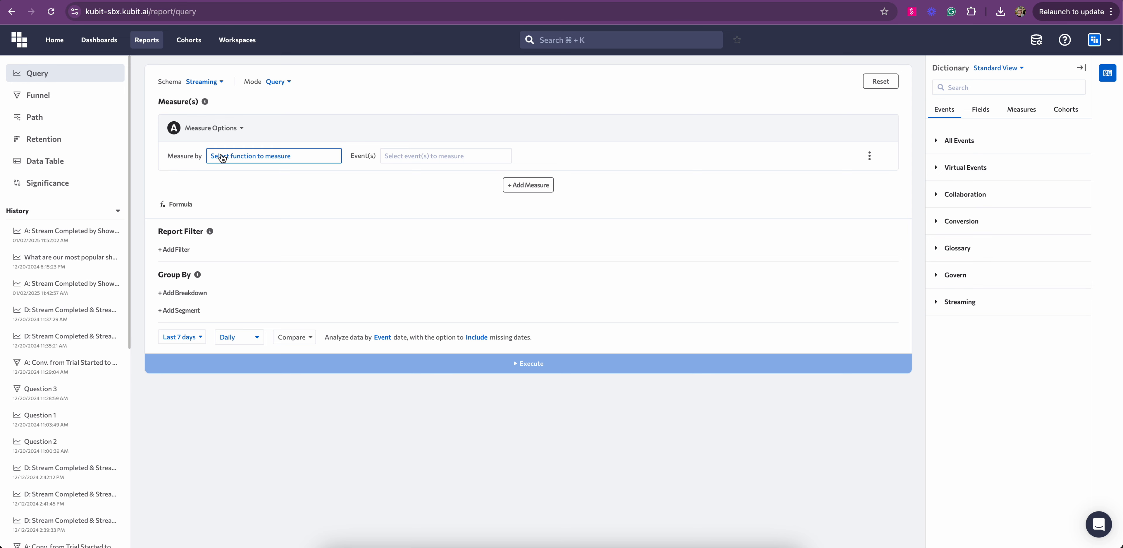
- Measure by Count Events on the Mainlanding event from All Events, and execute the query
left_click(243, 159)
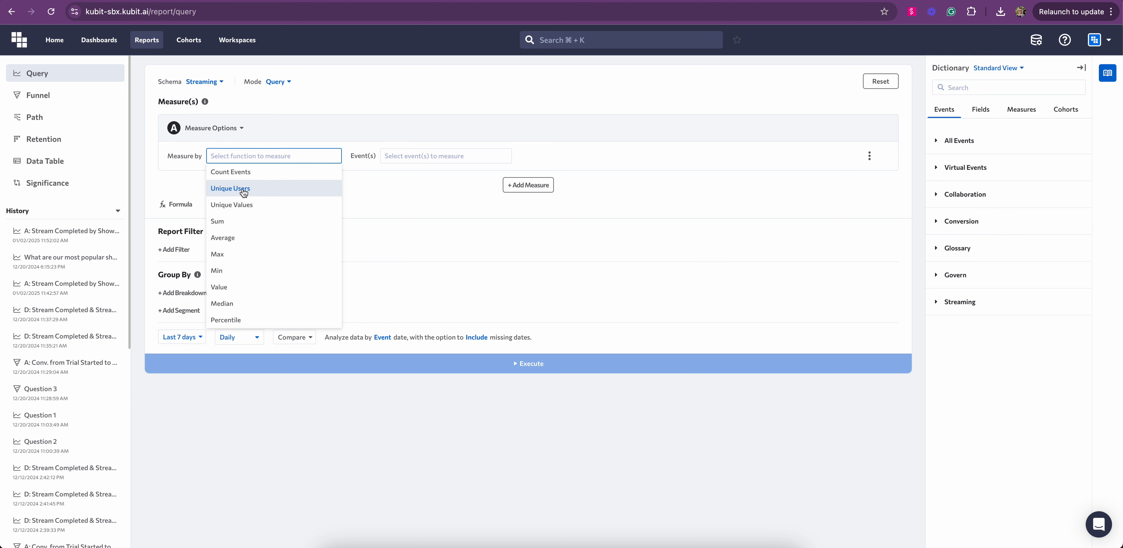
left_click(235, 171)
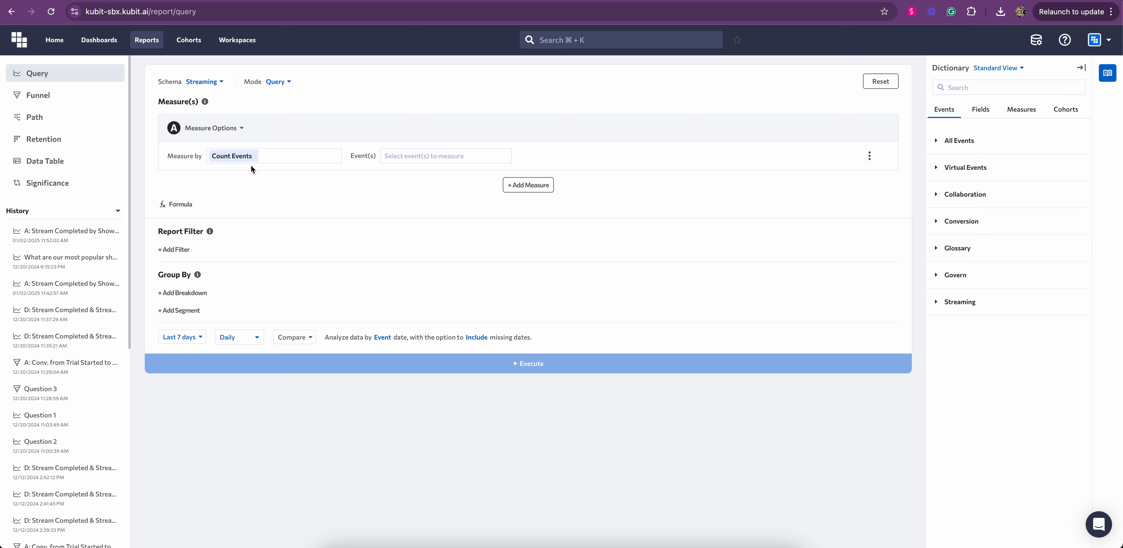
left_click(406, 157)
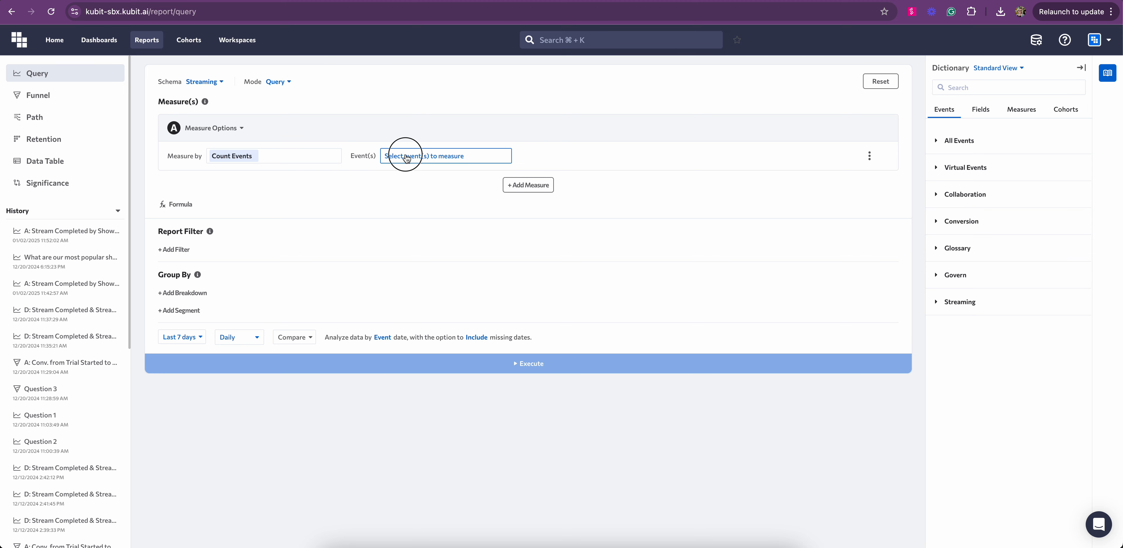
left_click(451, 110)
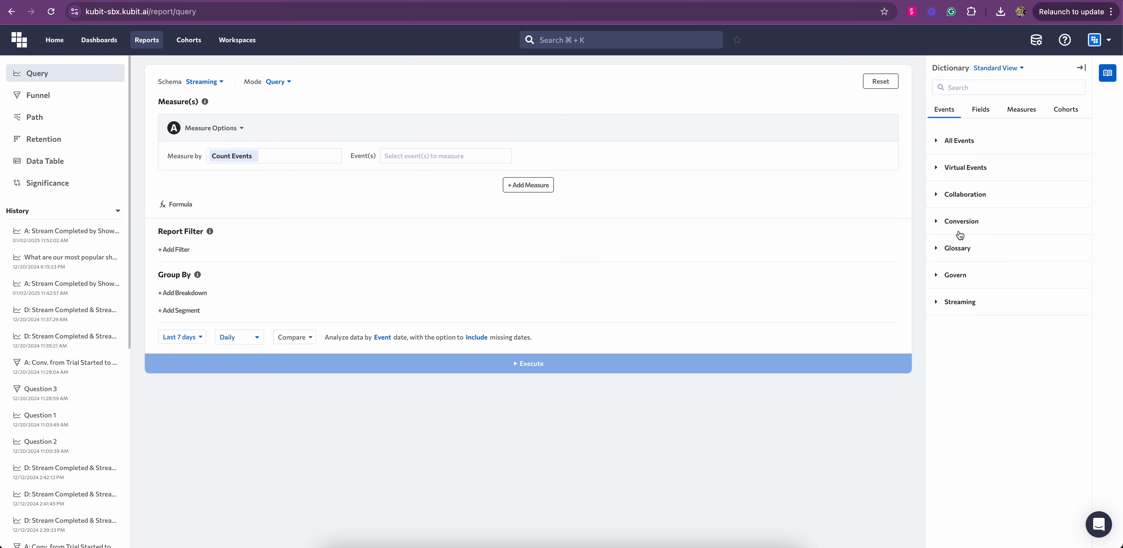
left_click(959, 141)
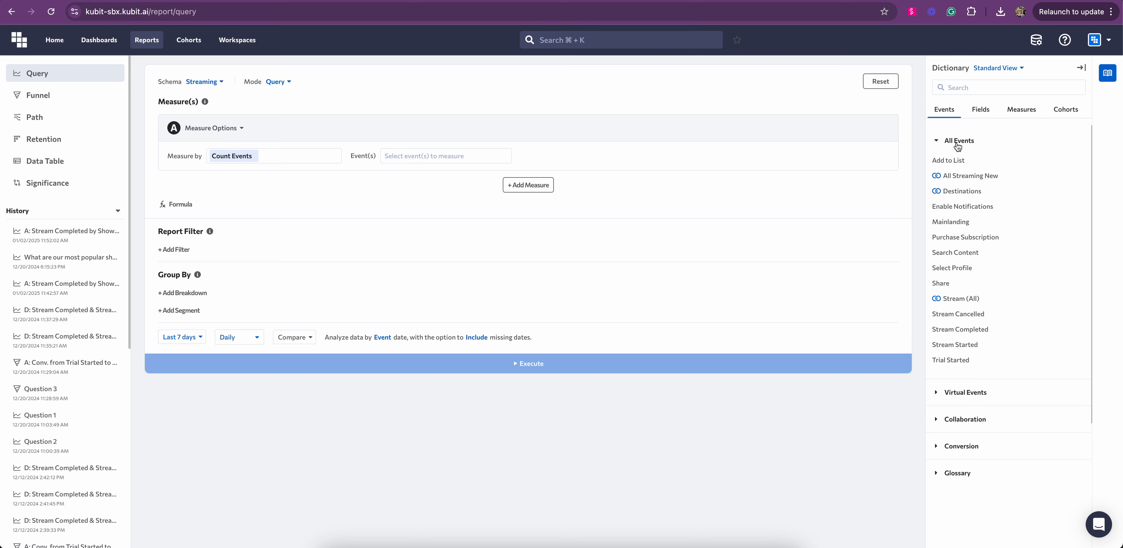
left_click_drag(940, 223, 481, 160)
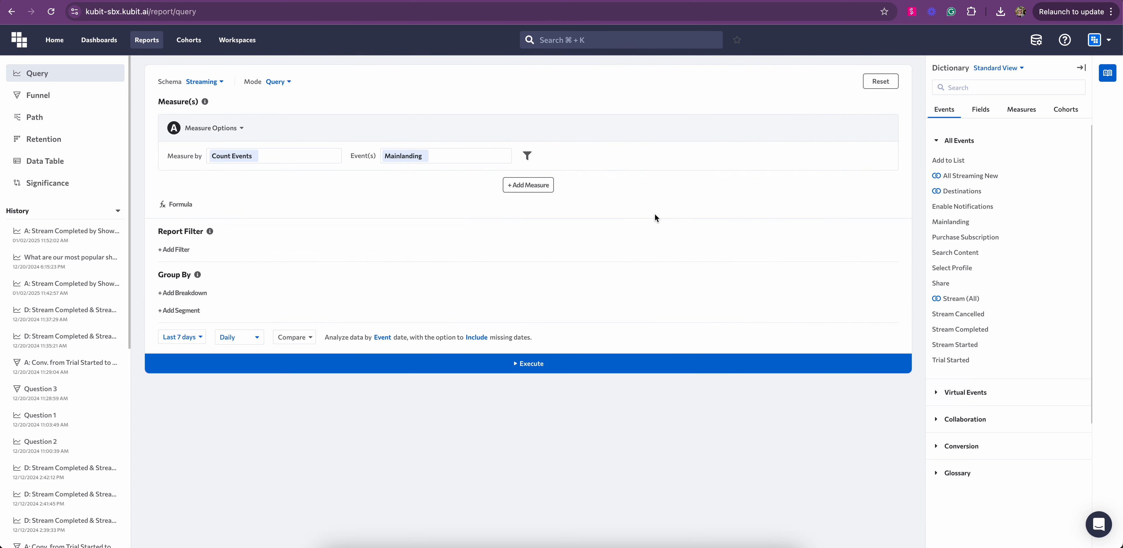
left_click(478, 364)
- Scroll down to the D: Mainlanding line chart (8,342 to 17,350), then back up to the builder
scroll(514, 279, "down", 4)
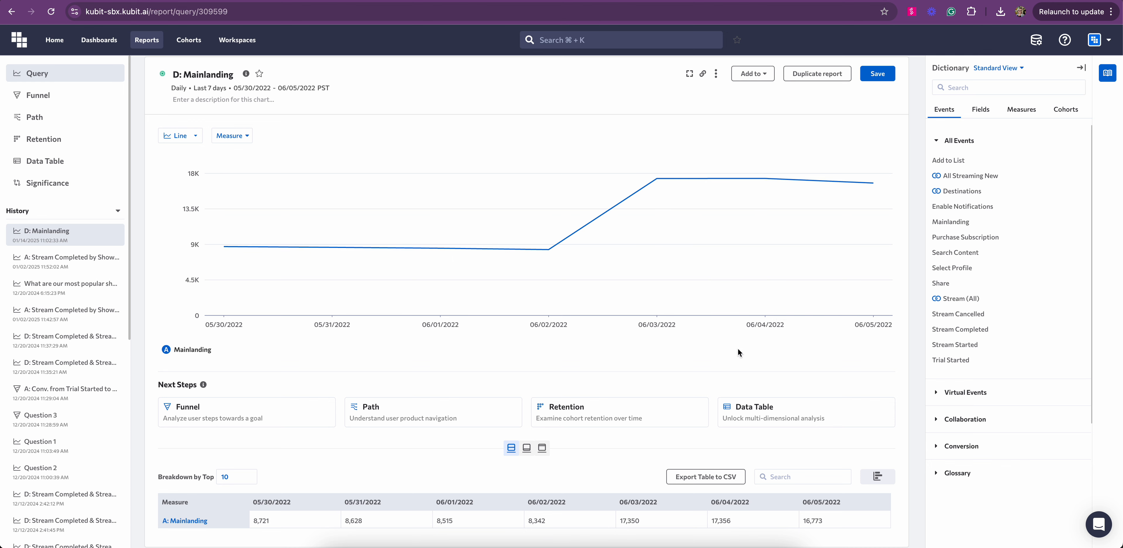
scroll(737, 348, "up", 8)
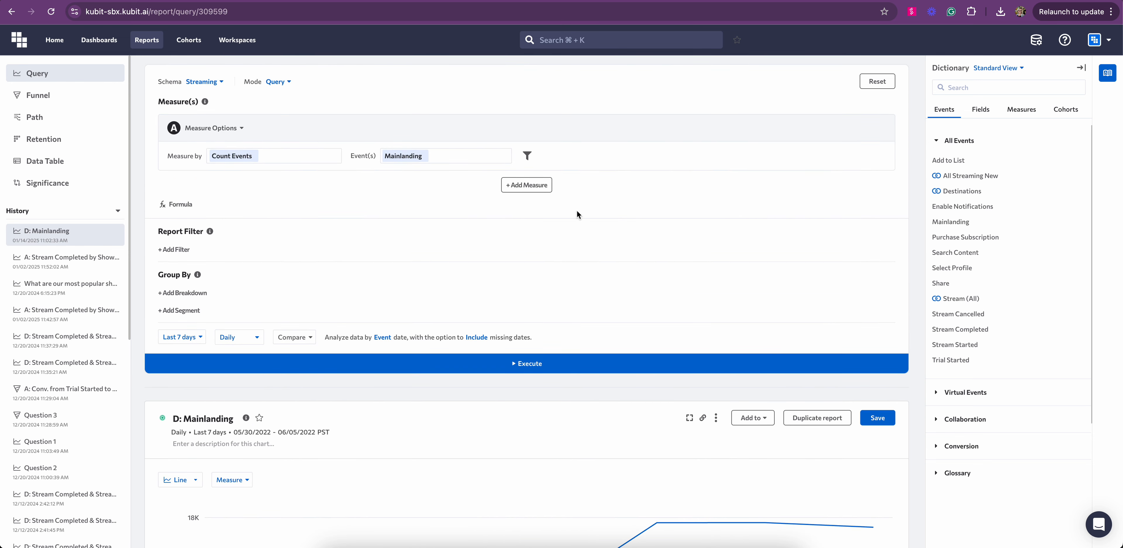
- Add a global filter App = iOS and execute the query again
left_click(175, 250)
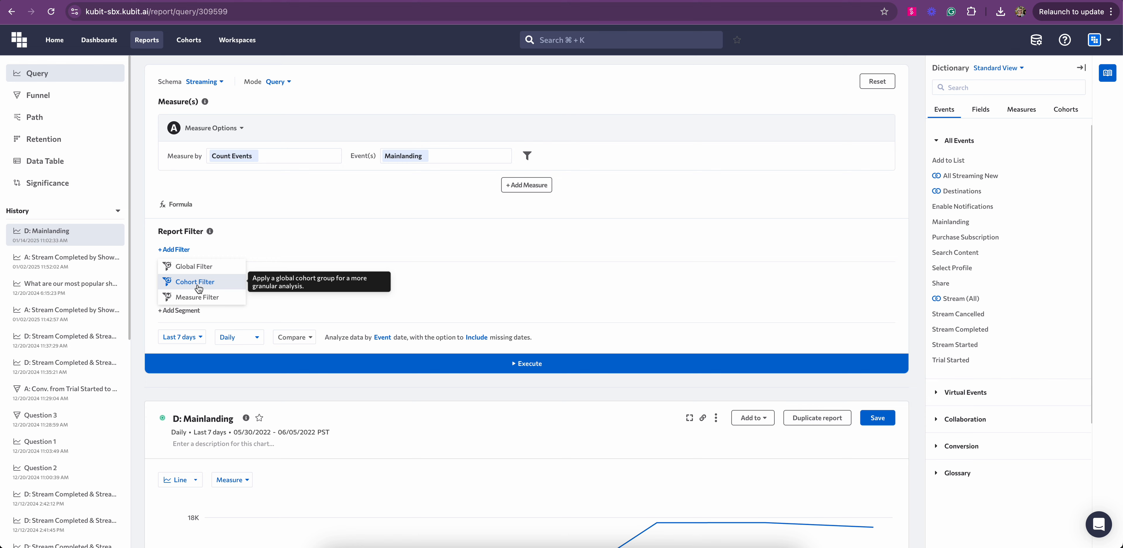
left_click(191, 266)
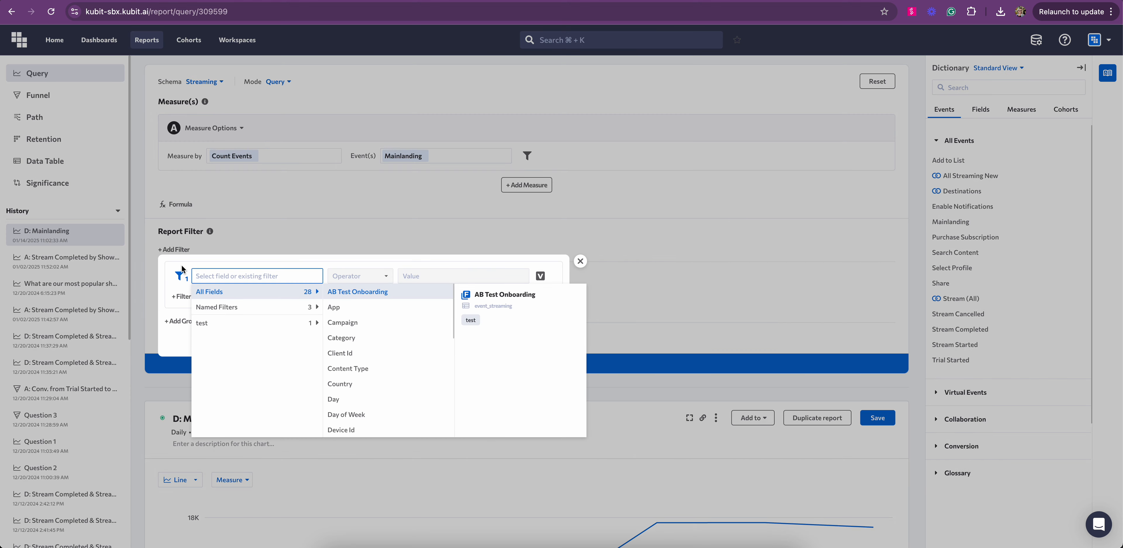
left_click(336, 307)
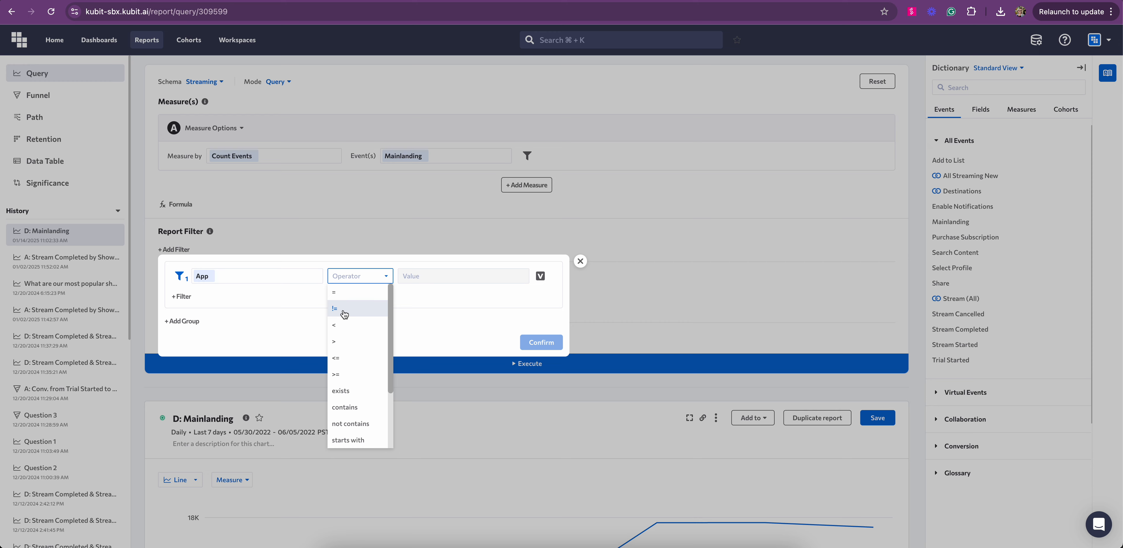
left_click(345, 295)
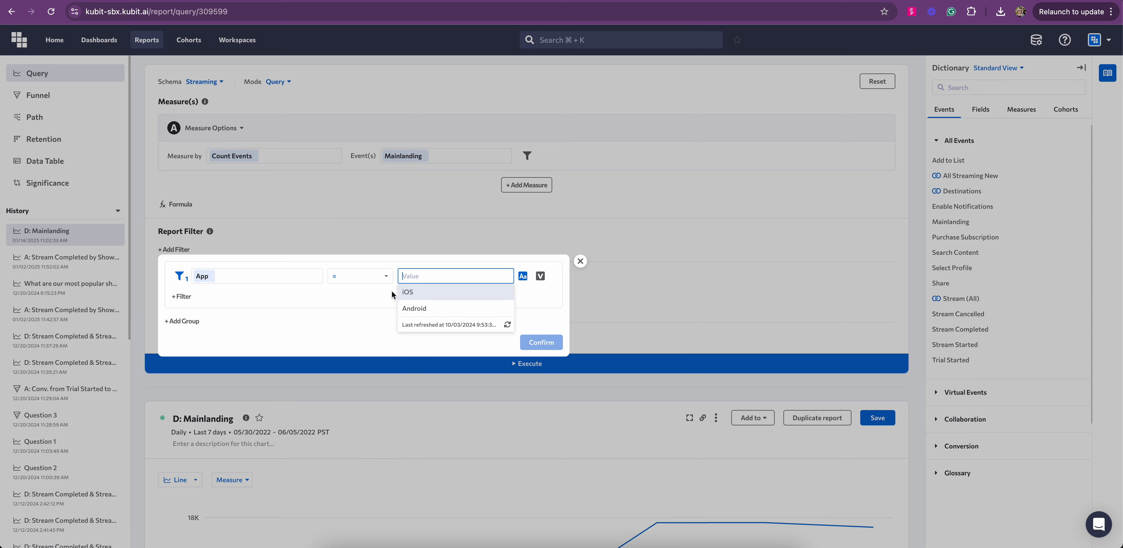
left_click(421, 291)
left_click(554, 344)
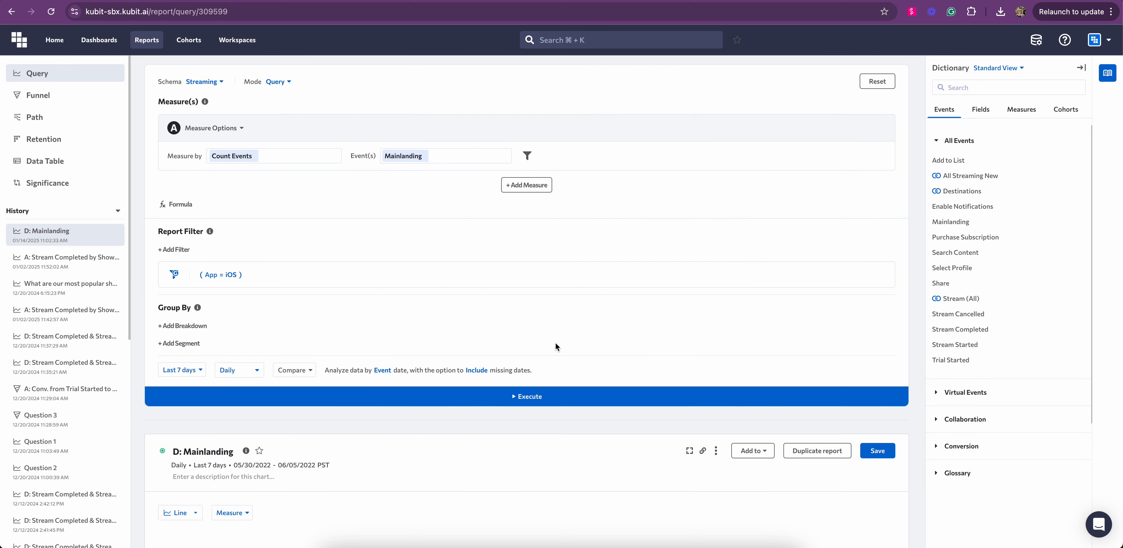
left_click(523, 395)
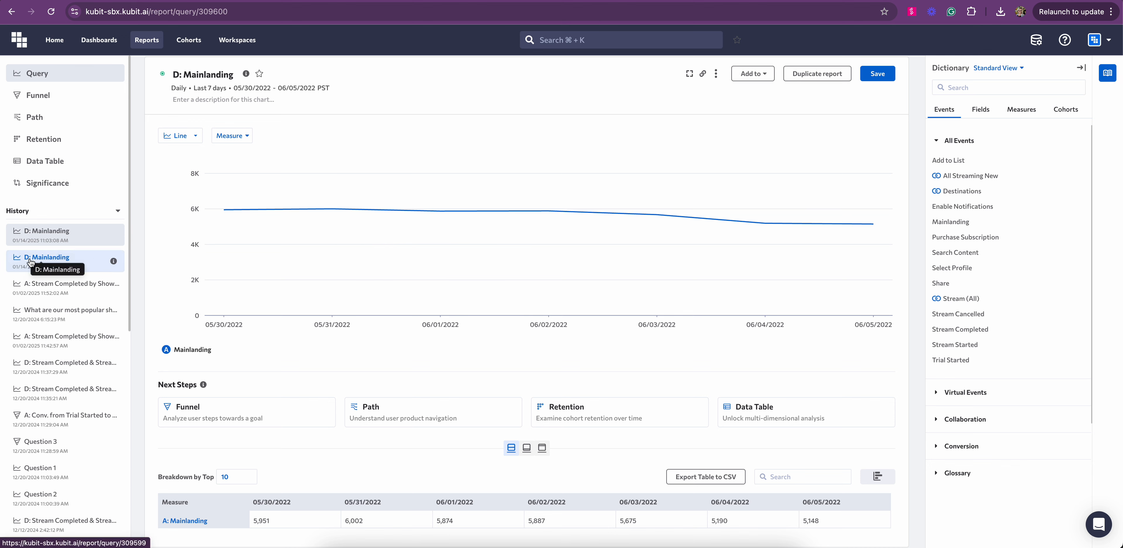
left_click(54, 262)
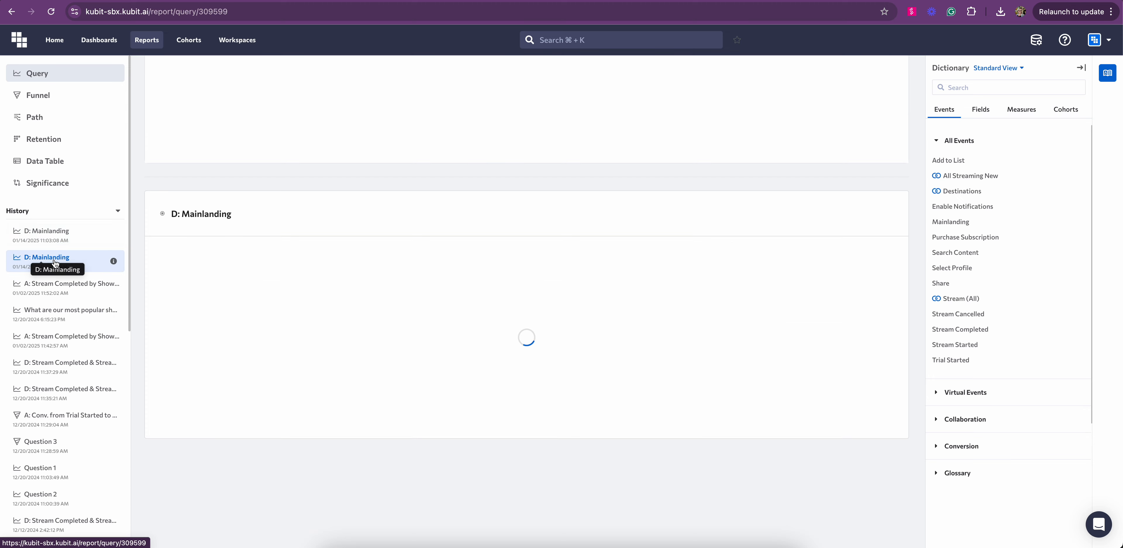
left_click(54, 261)
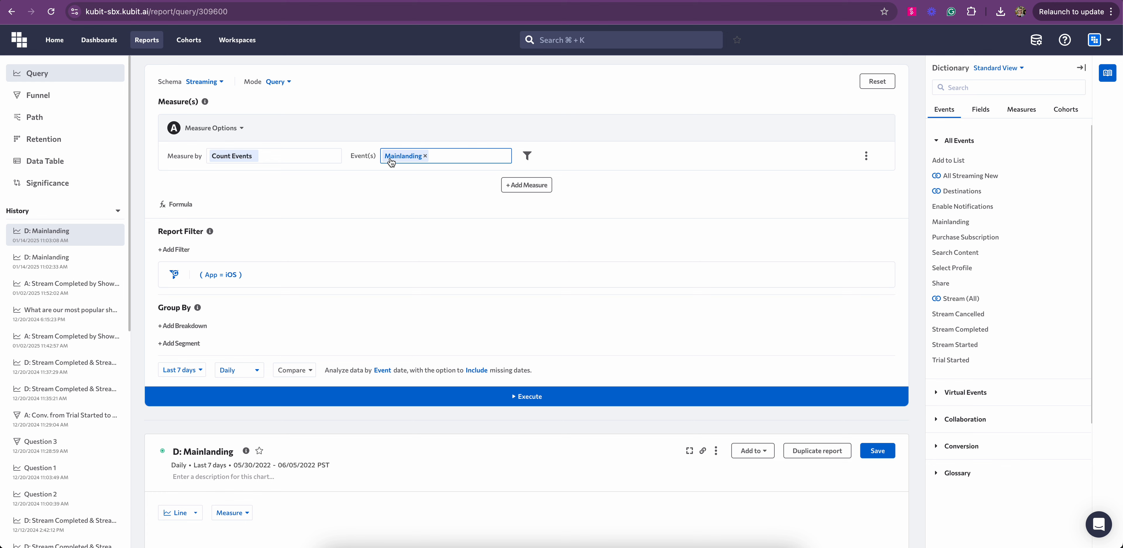
- Add measure B counting Unique Users of the Mainlanding event
left_click(528, 188)
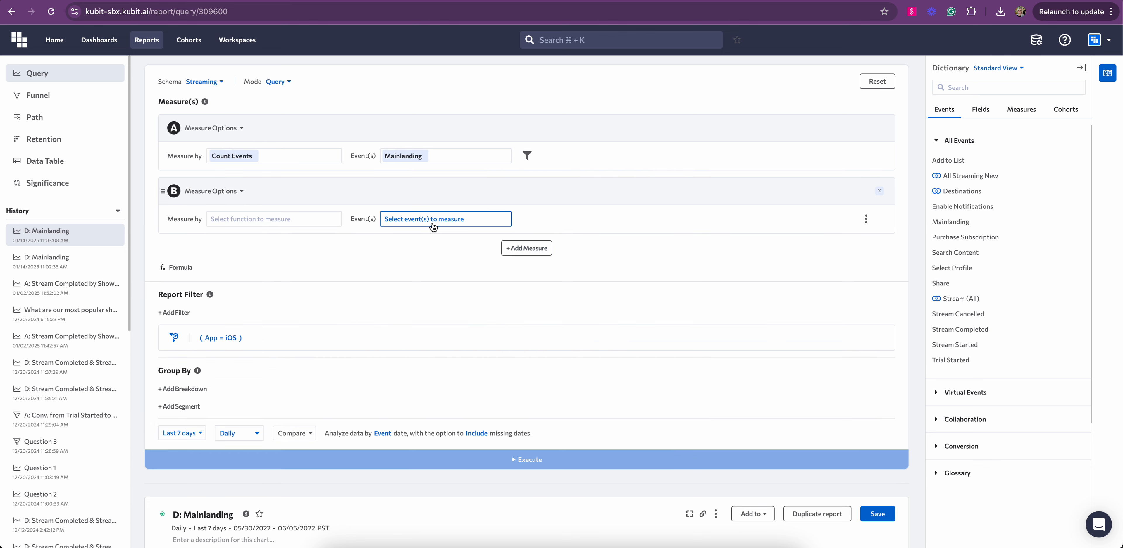
left_click(257, 220)
left_click(241, 251)
left_click(431, 220)
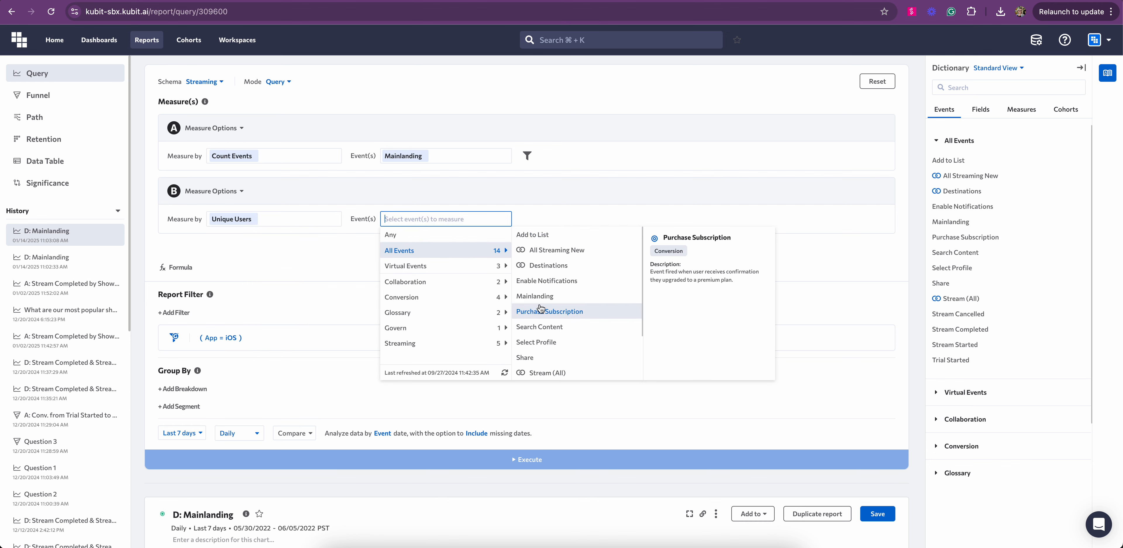
left_click(540, 297)
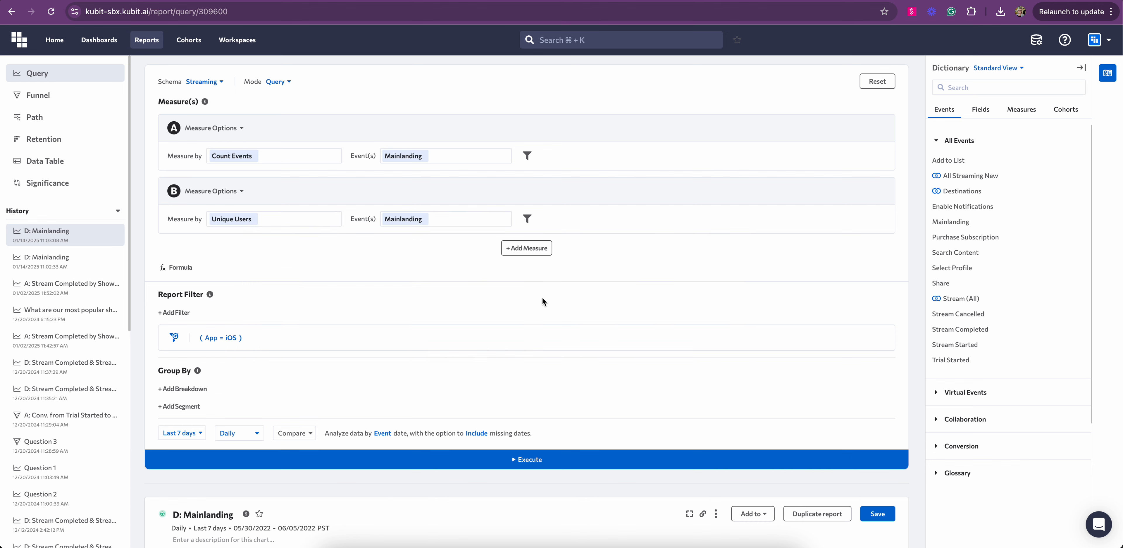
- Execute the two-measure query and scroll to the chart showing B from 1,589 to 1,435
left_click(534, 463)
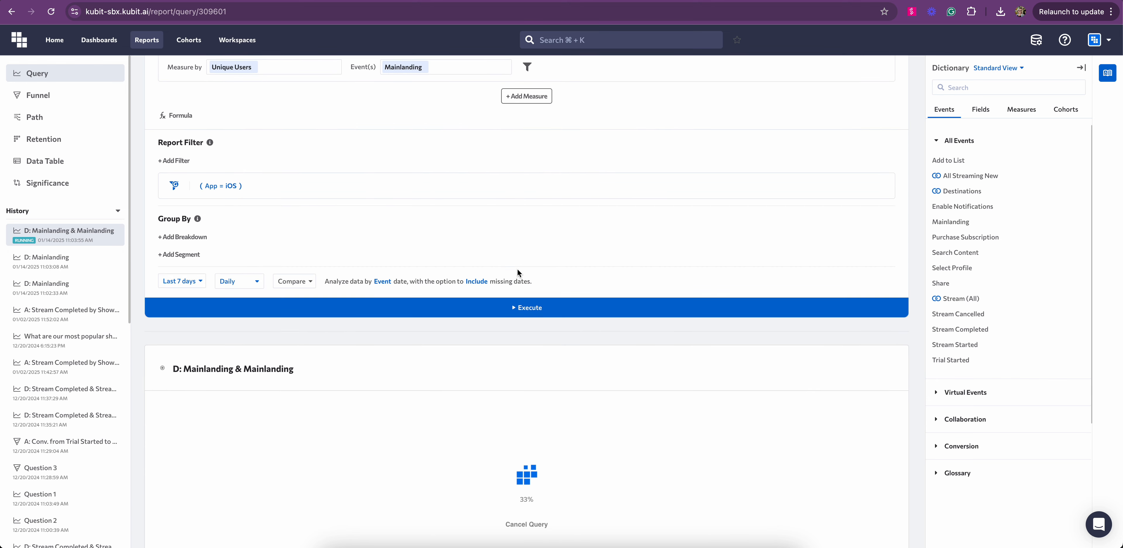
scroll(516, 268, "down", 3)
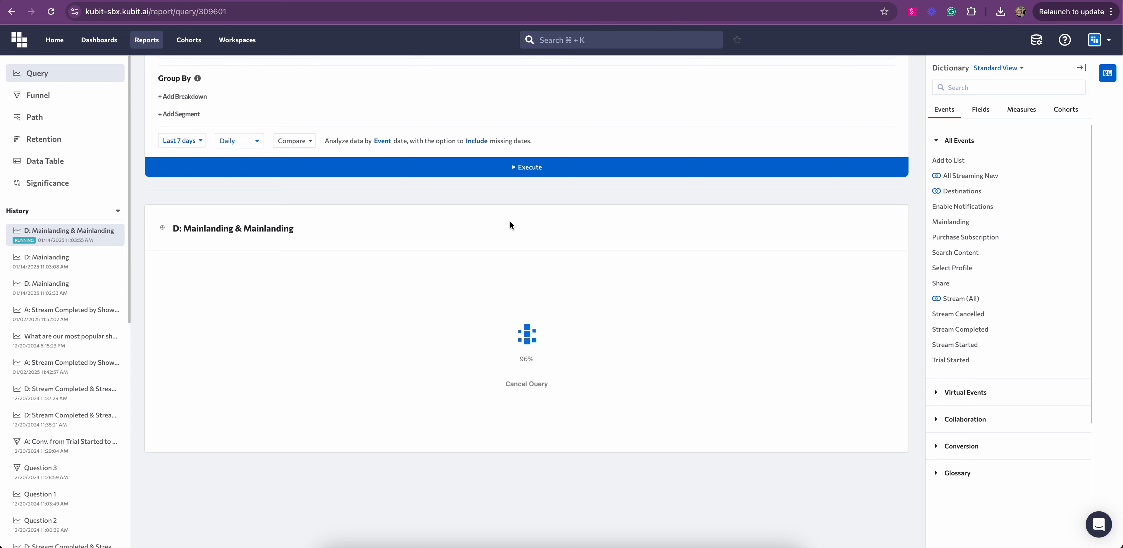
scroll(269, 148, "up", 3)
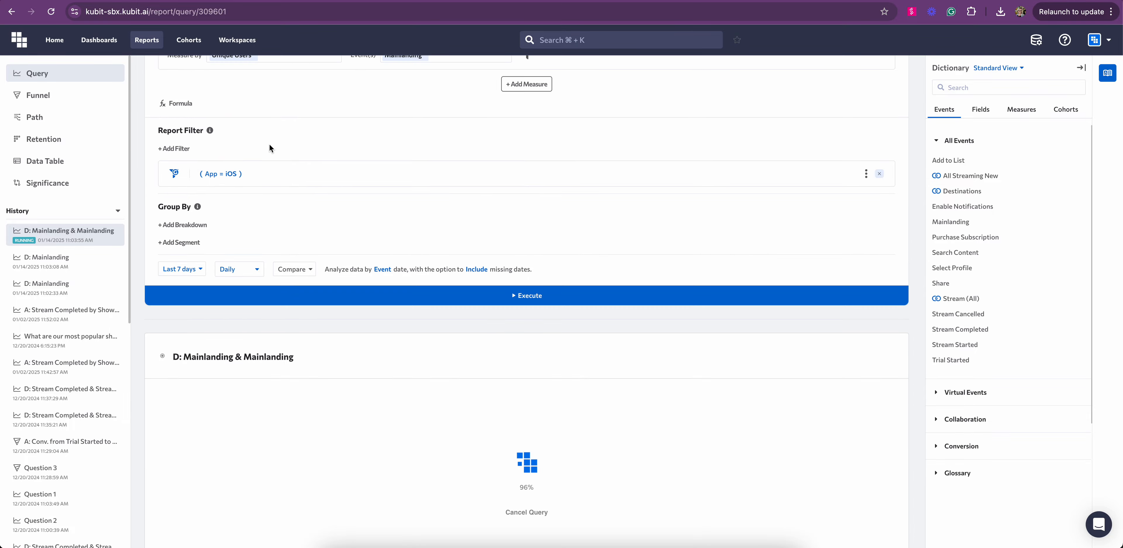
scroll(255, 179, "down", 2)
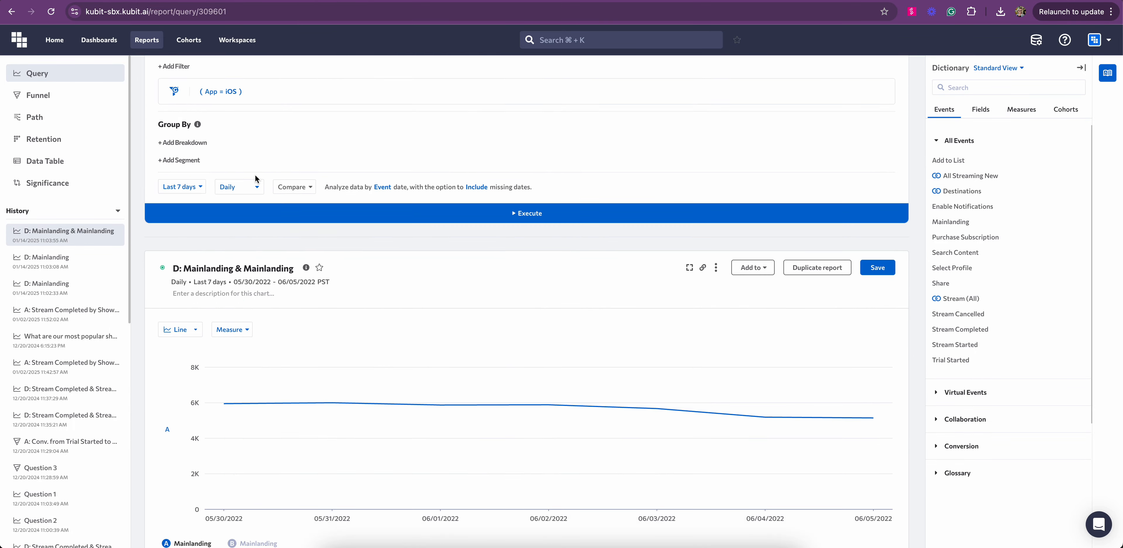
scroll(255, 179, "down", 5)
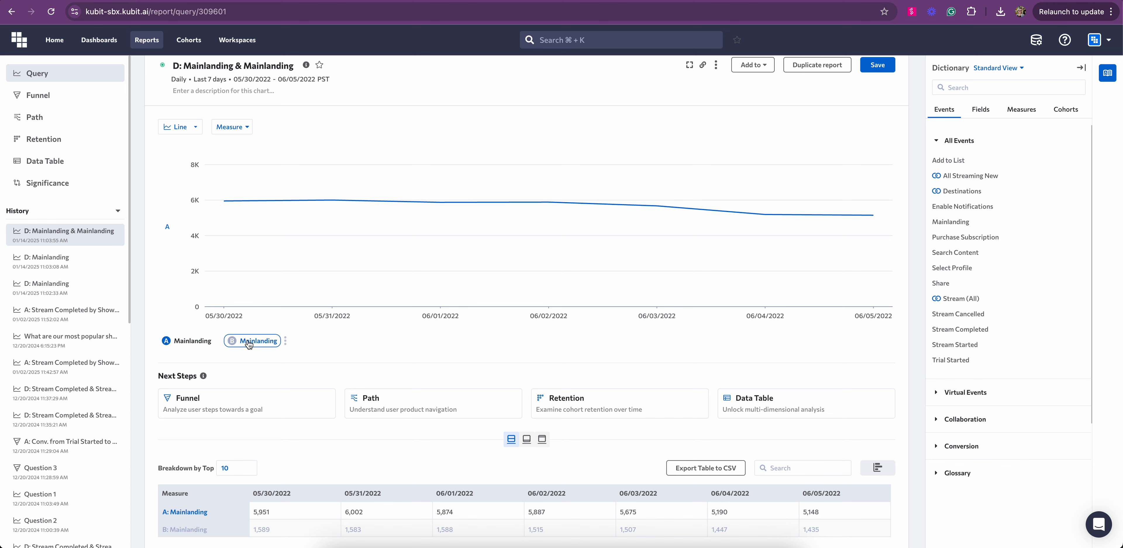
- Show measure B's line and rename measure A to 'Event Counts Mainlanding' from its legend chip
left_click(258, 341)
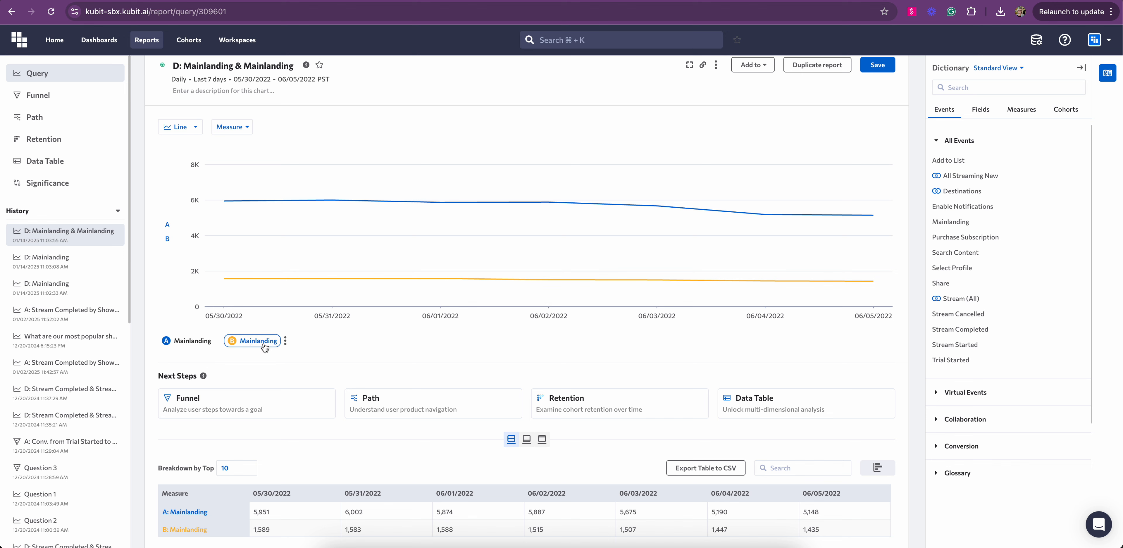
left_click(219, 340)
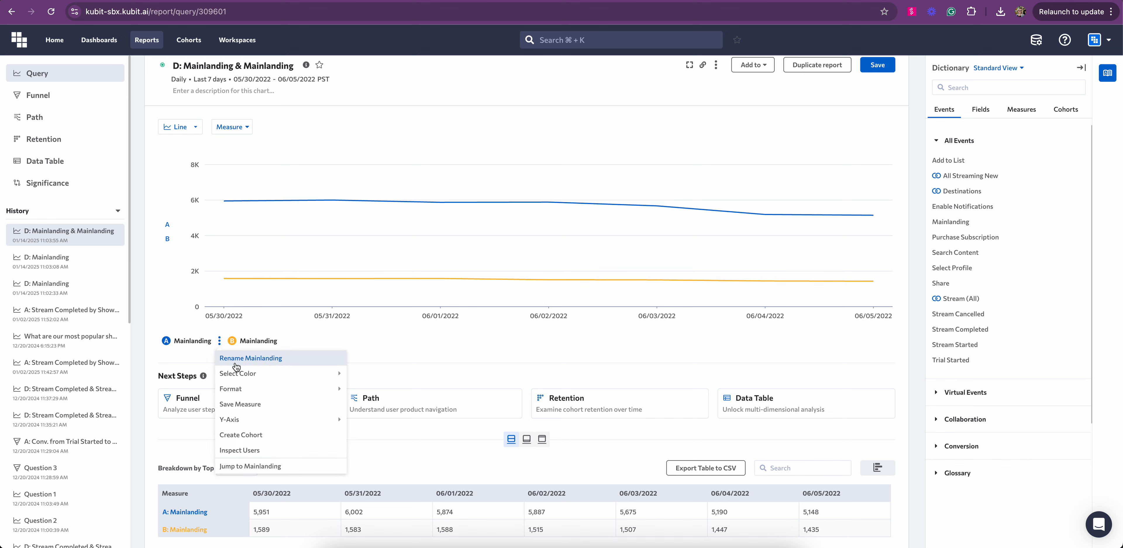
left_click(251, 358)
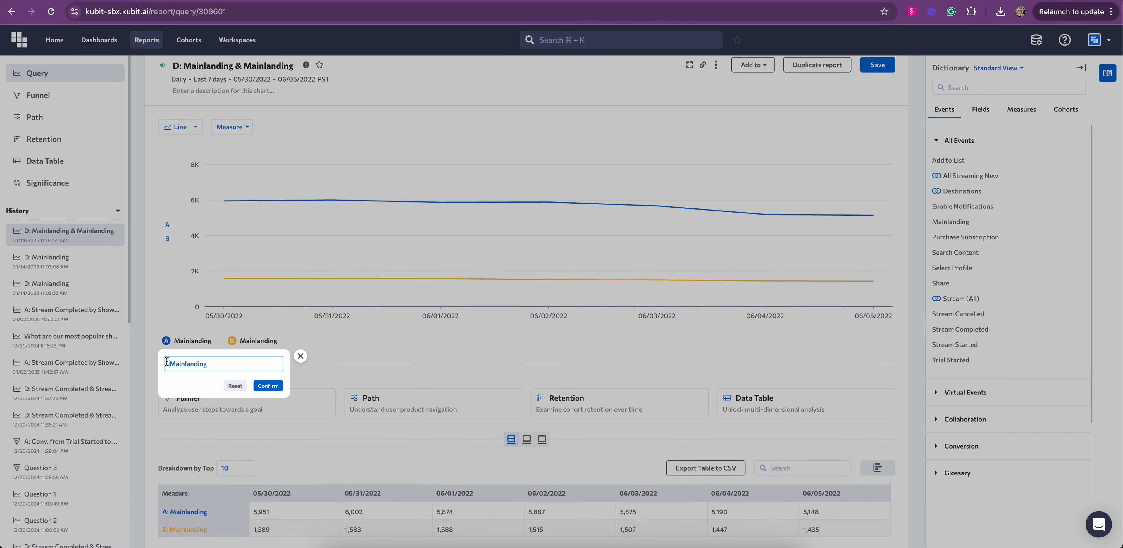
type("Event Counts")
left_click(277, 387)
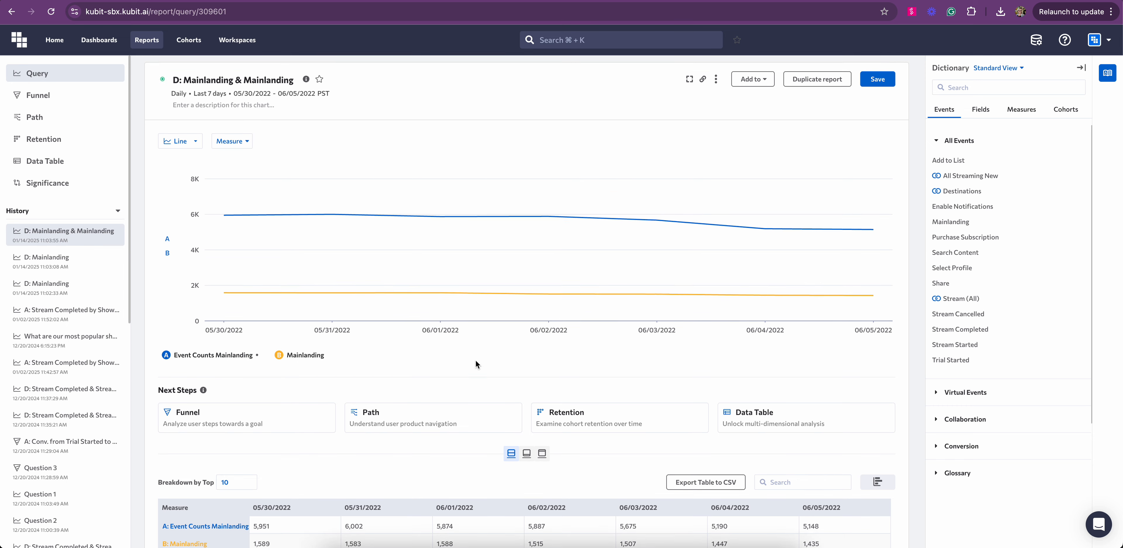
scroll(350, 408, "up", 1)
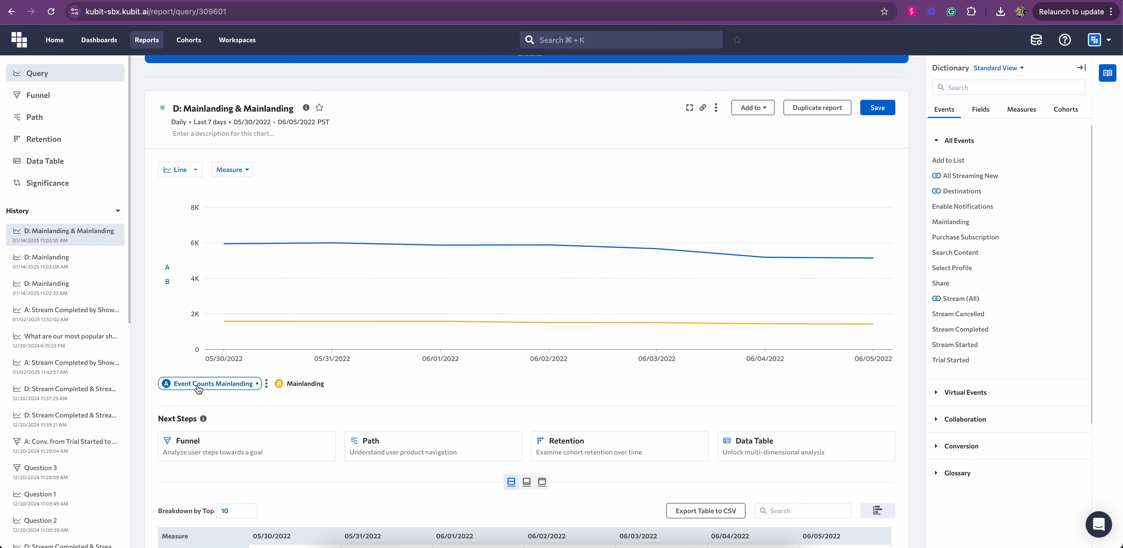
scroll(435, 397, "up", 10)
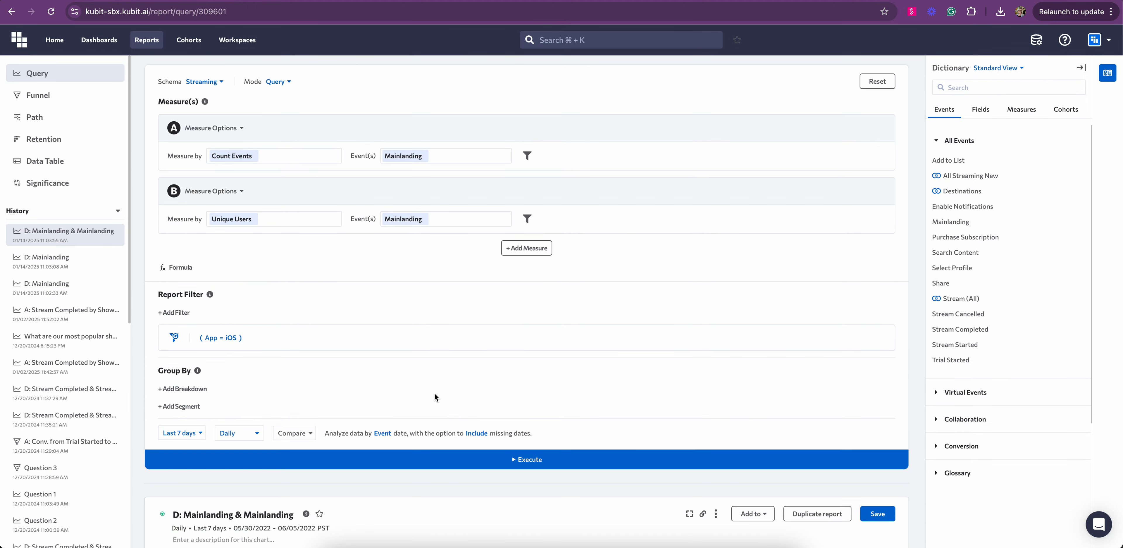
- Add a custom Formula measure reading A/B
left_click(180, 267)
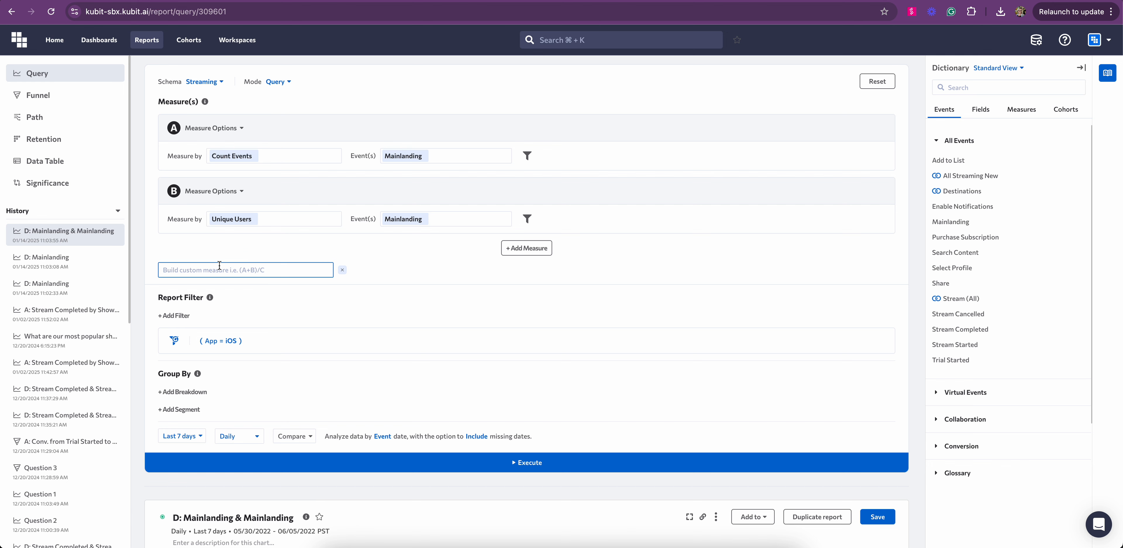
type("A/B")
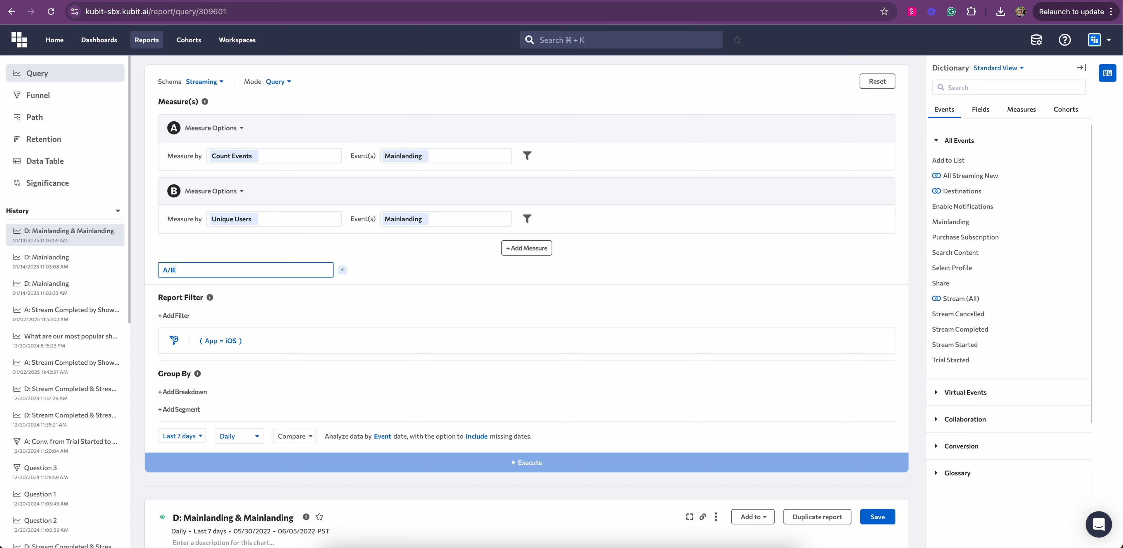
left_click(388, 274)
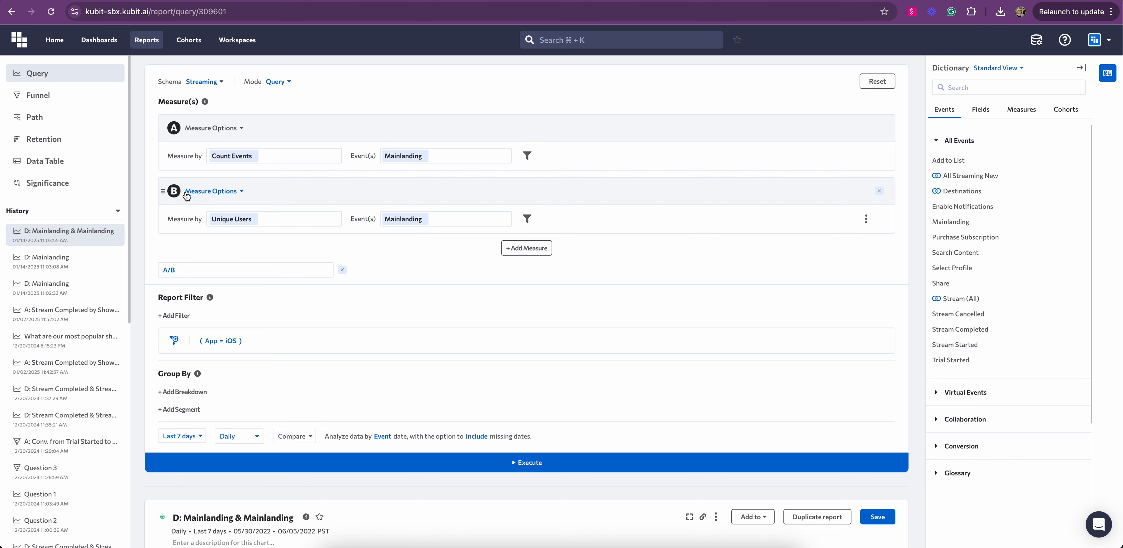
- Try (A/B)*100, revert the formula to A/B, and execute the query
left_click(208, 269)
type(")")
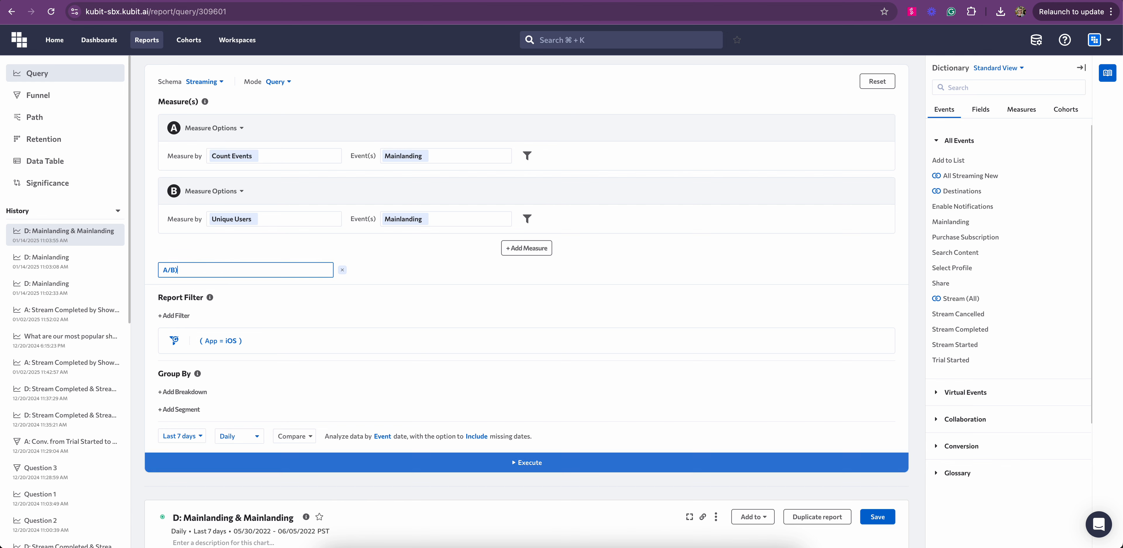
left_click(161, 267)
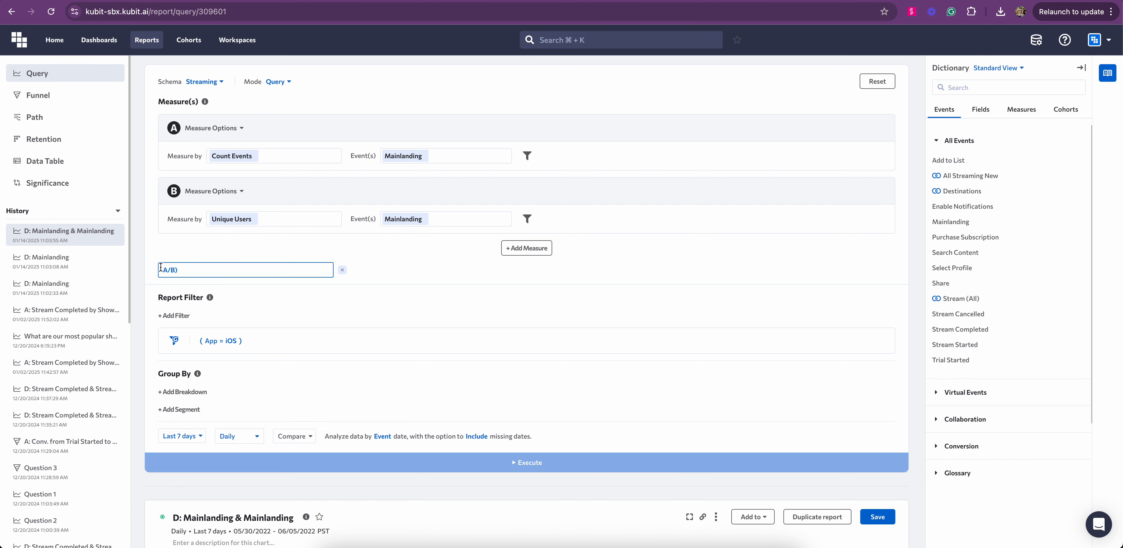
type("(")
left_click(195, 270)
type("*100")
left_click_drag(208, 271, 178, 270)
key("BackSpace")
key("BackSpace")
left_click(372, 256)
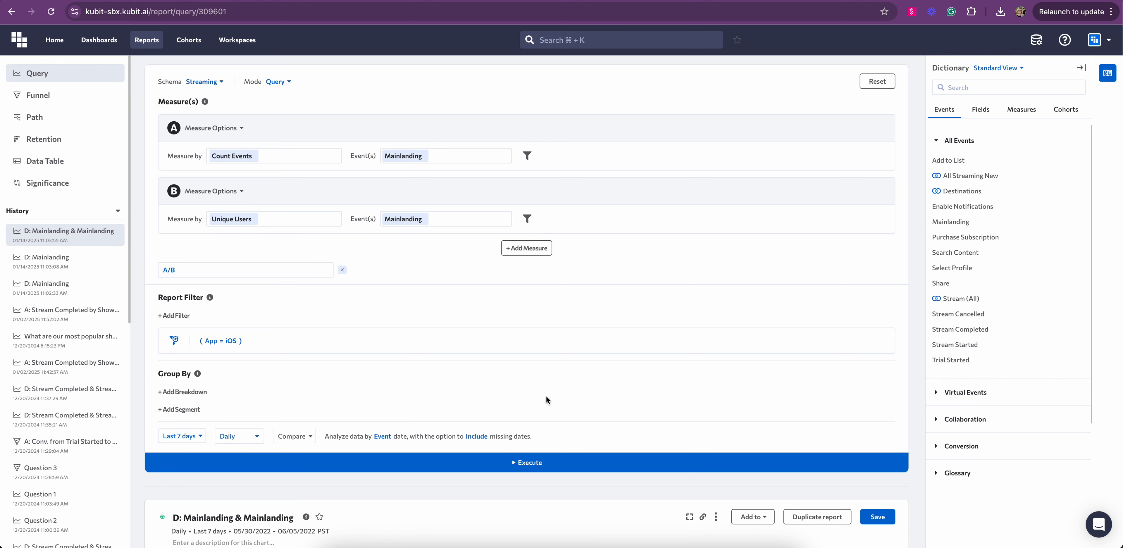
left_click(541, 463)
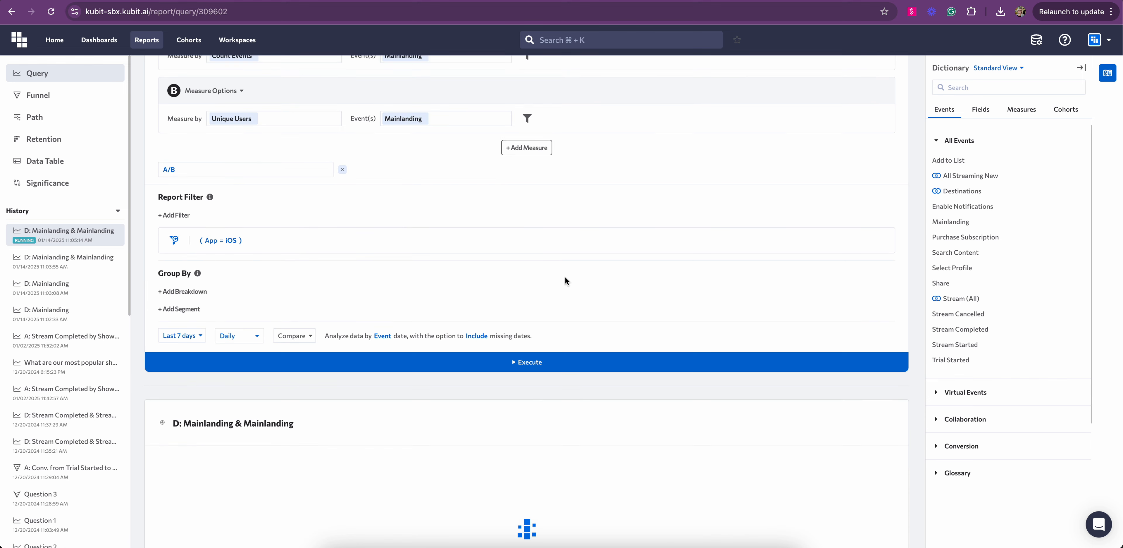
scroll(541, 261, "down", 4)
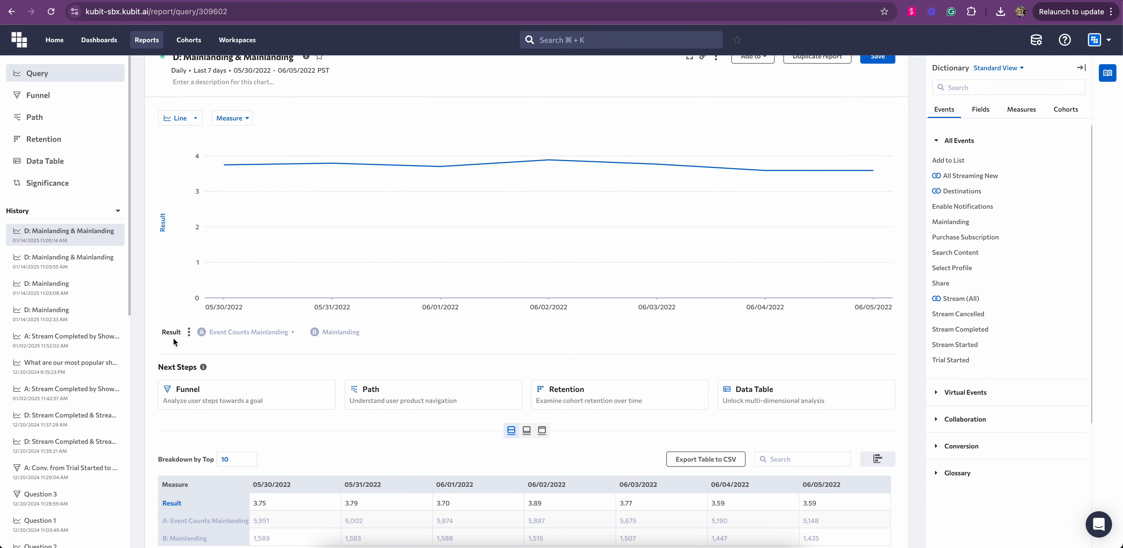
- Read the daily A/B Result values on the line chart, then return to the query builder
mouse_move(224, 170)
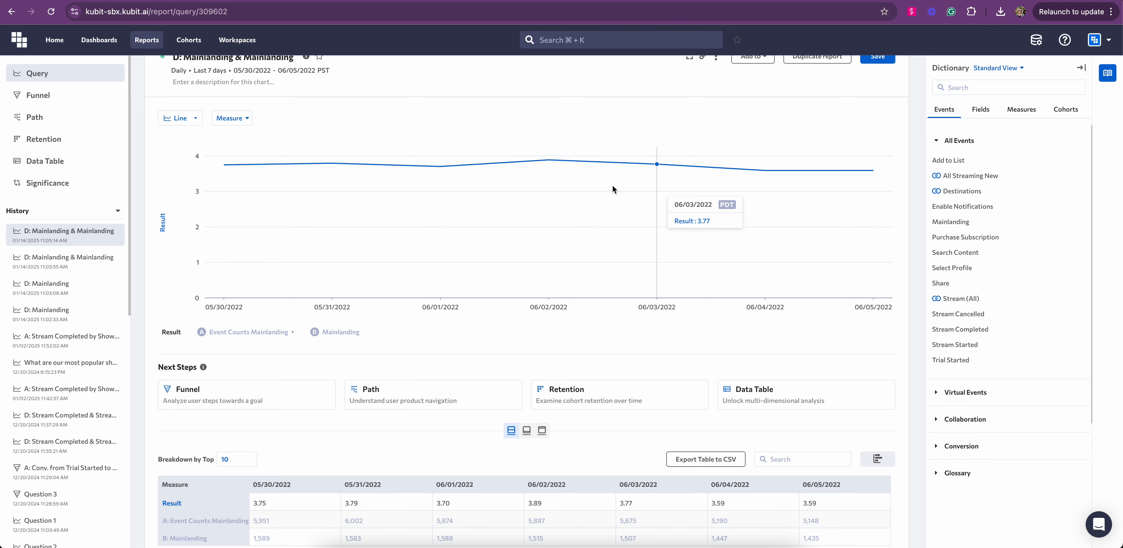
scroll(612, 188, "up", 10)
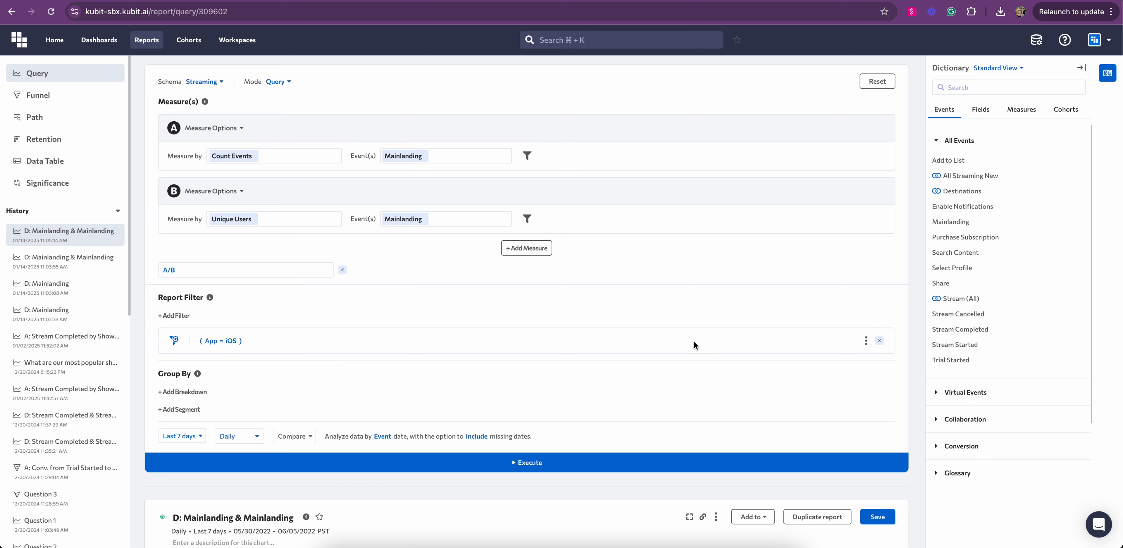
- Delete the report-level App = iOS filter and add an App = iOS filter on measure A
left_click(880, 340)
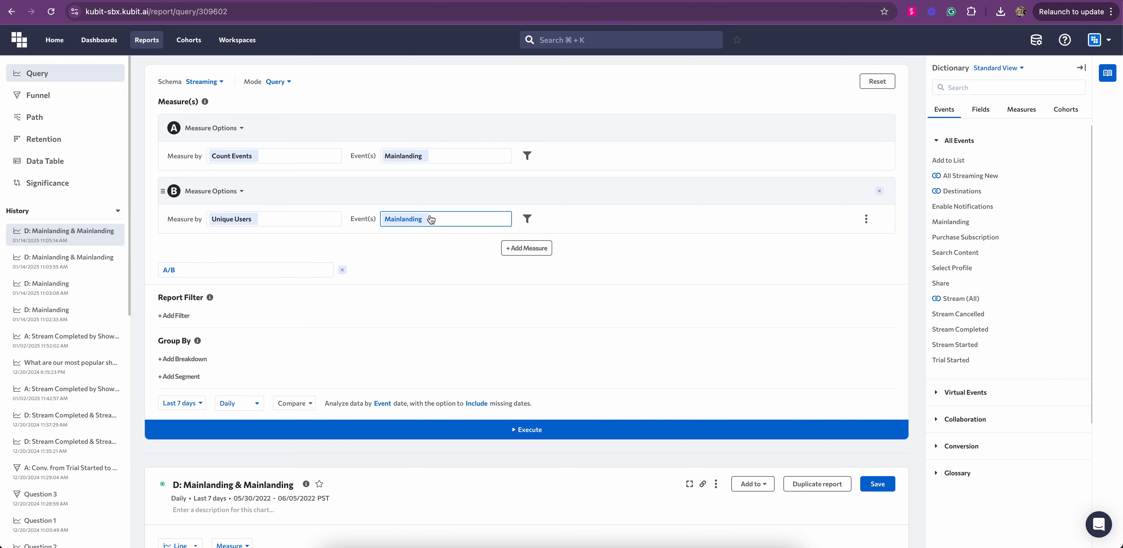
left_click(527, 156)
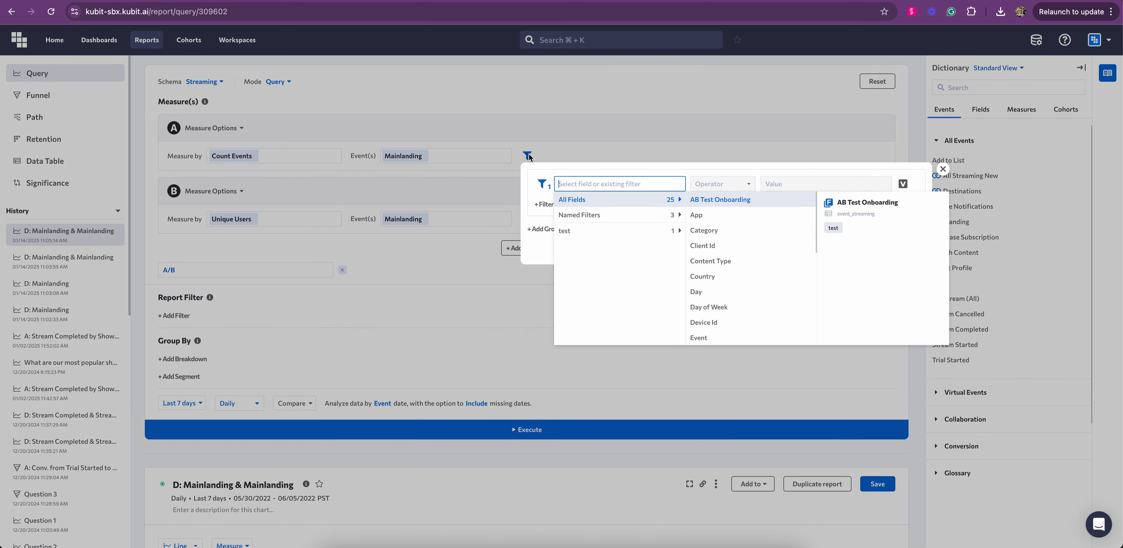
left_click(706, 215)
left_click(715, 204)
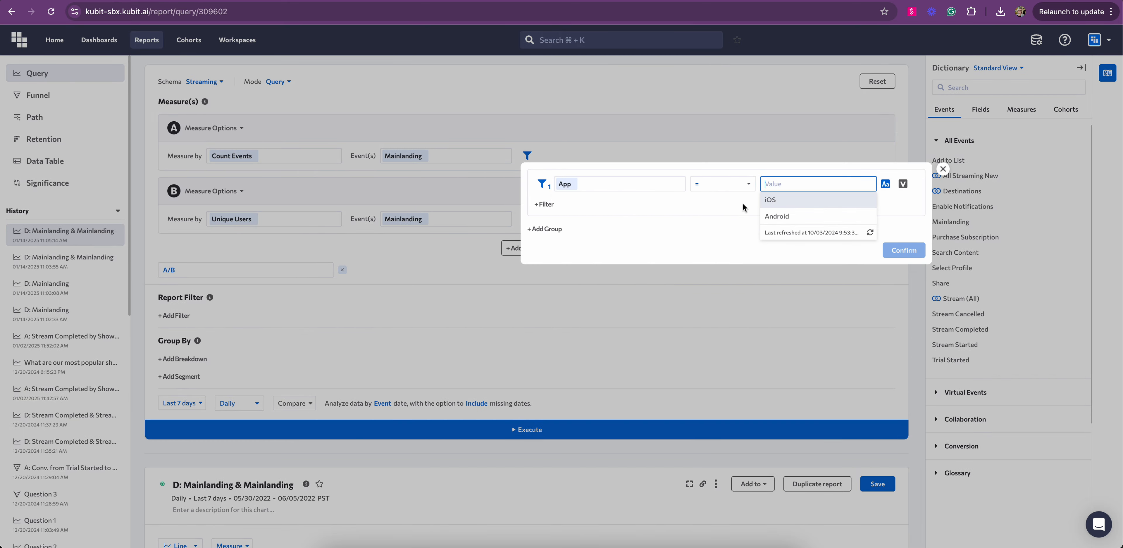
left_click(780, 201)
left_click(907, 252)
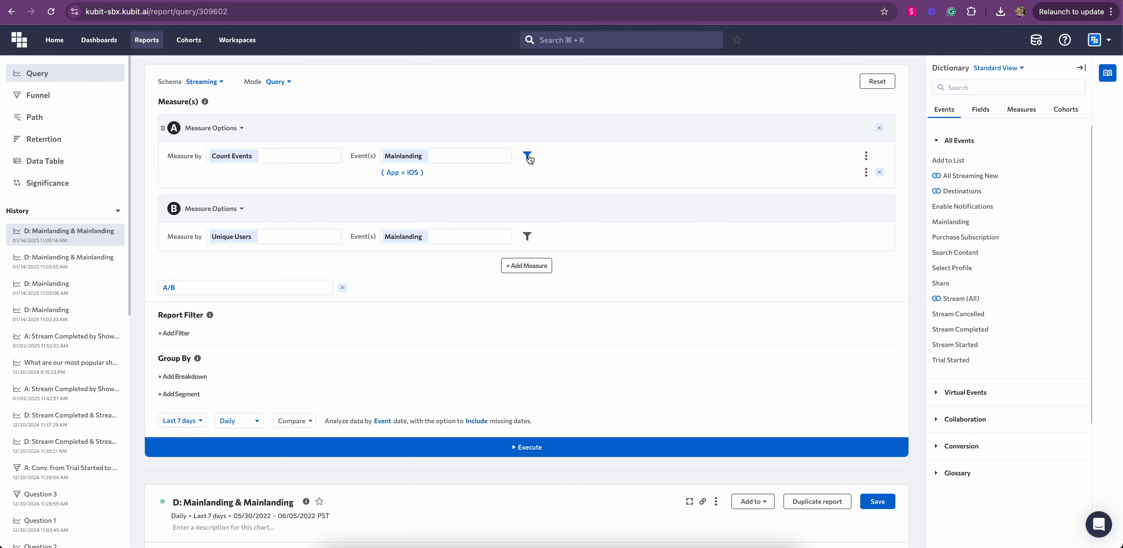
mouse_move(418, 174)
- Execute the query and review the A/B line falling from 2.49 to 1.00, keeping the Line chart type
left_click(518, 448)
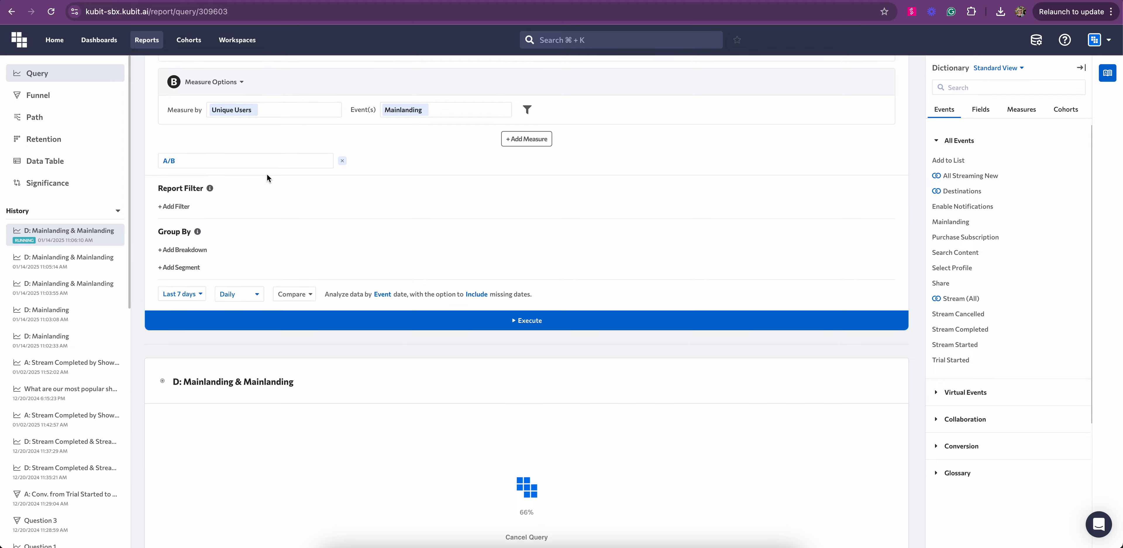
scroll(267, 177, "up", 2)
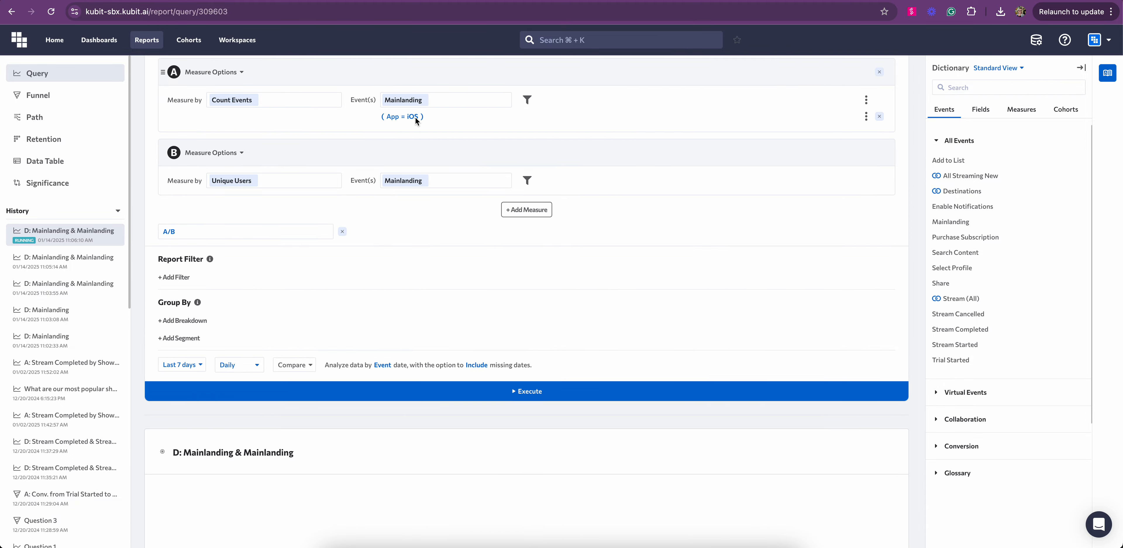
scroll(377, 144, "down", 10)
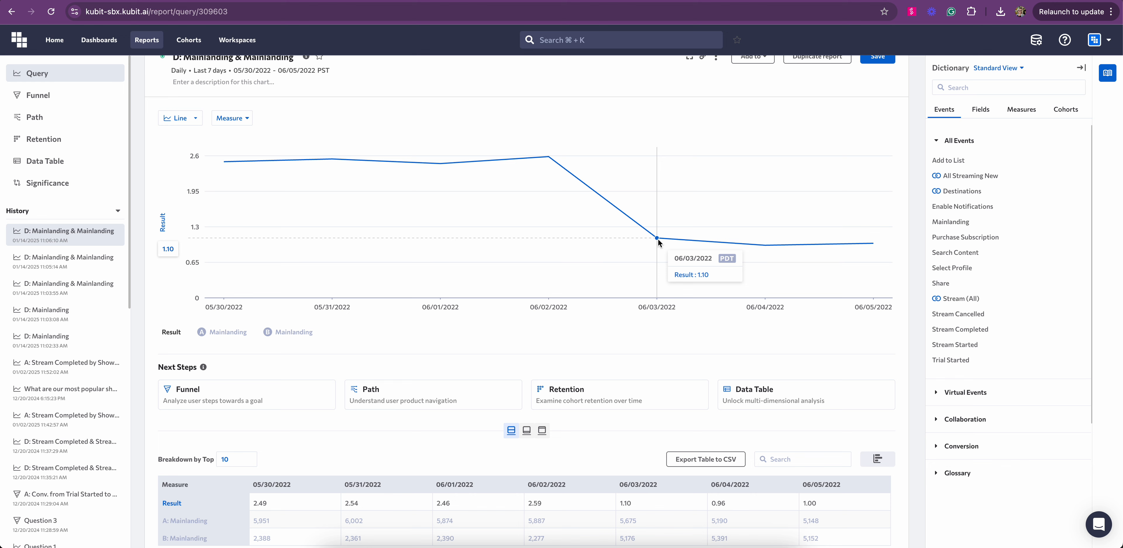
left_click(180, 118)
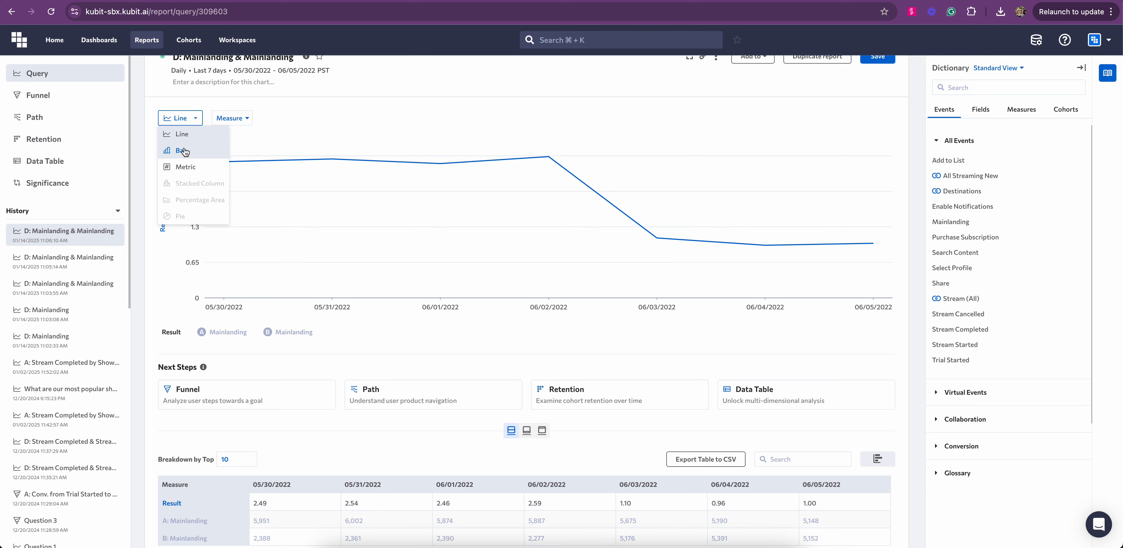
left_click(322, 122)
scroll(323, 122, "up", 10)
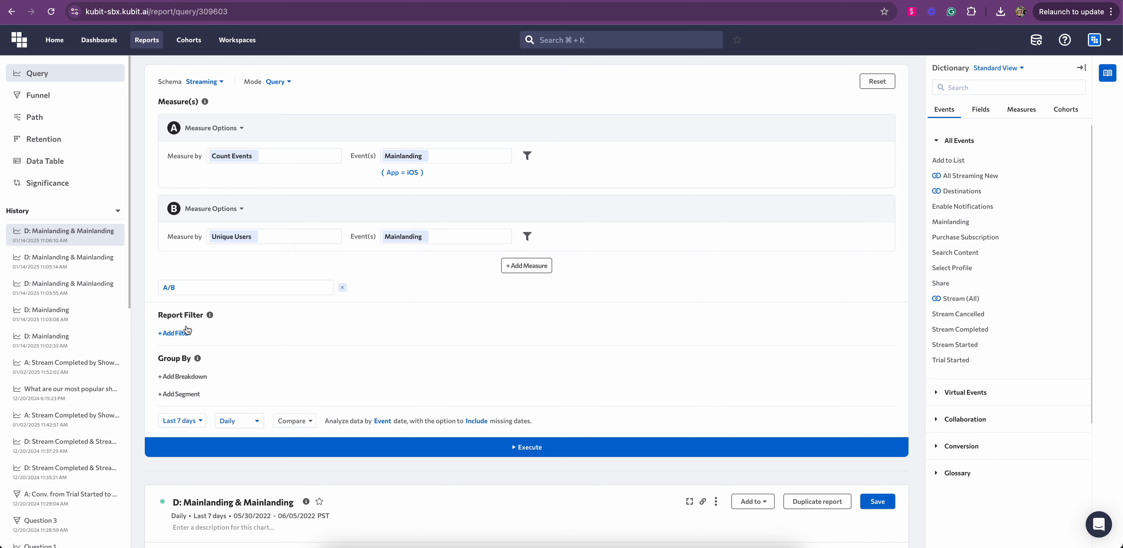
- Add a Plan Type breakdown to the iOS Mainlanding A/B ratio query and rerun it
left_click(182, 293)
left_click(272, 304)
scroll(272, 304, "down", 4)
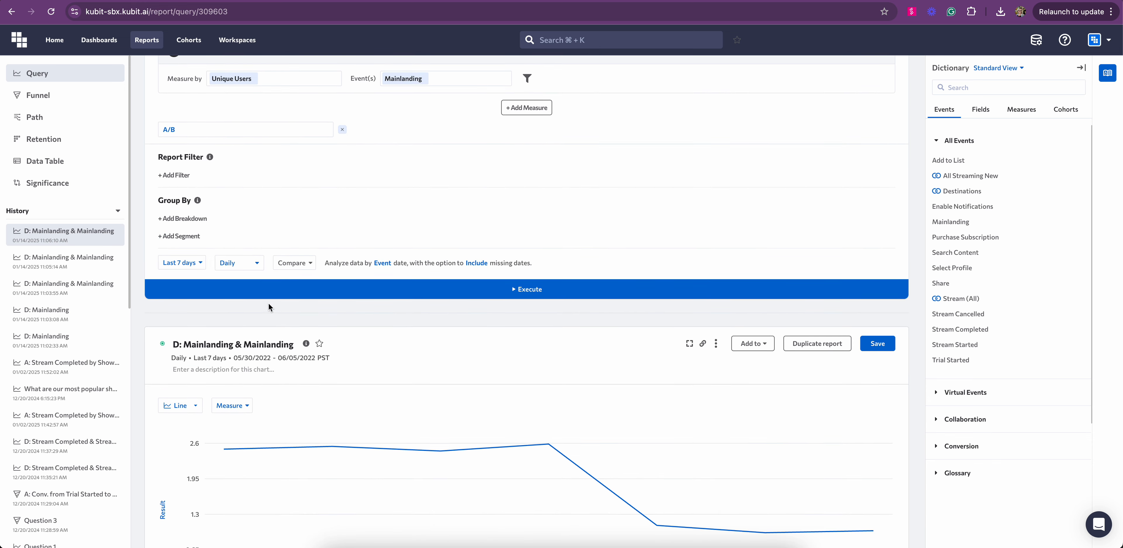
left_click(191, 219)
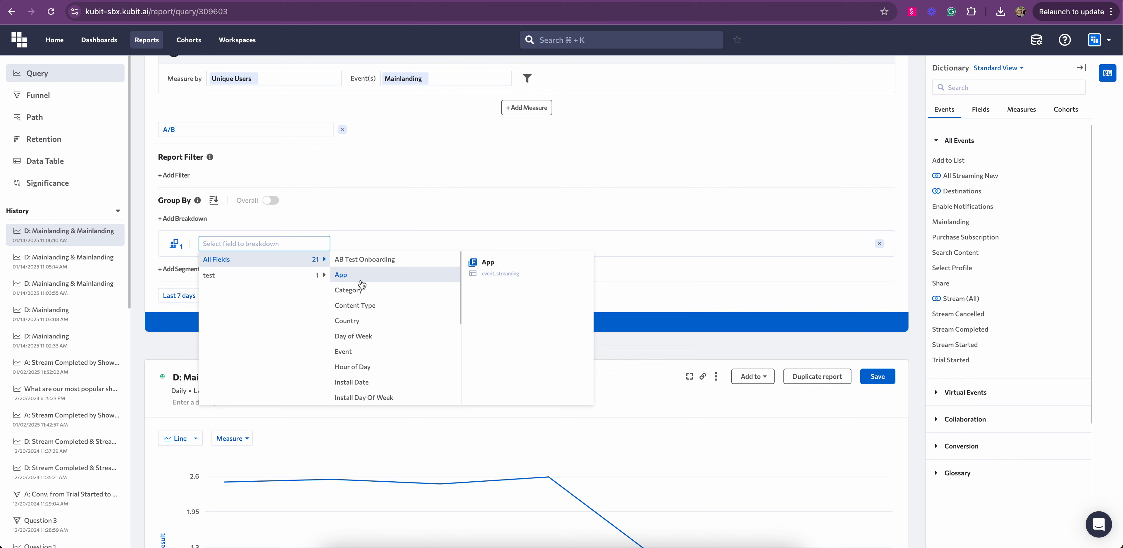
scroll(362, 348, "down", 3)
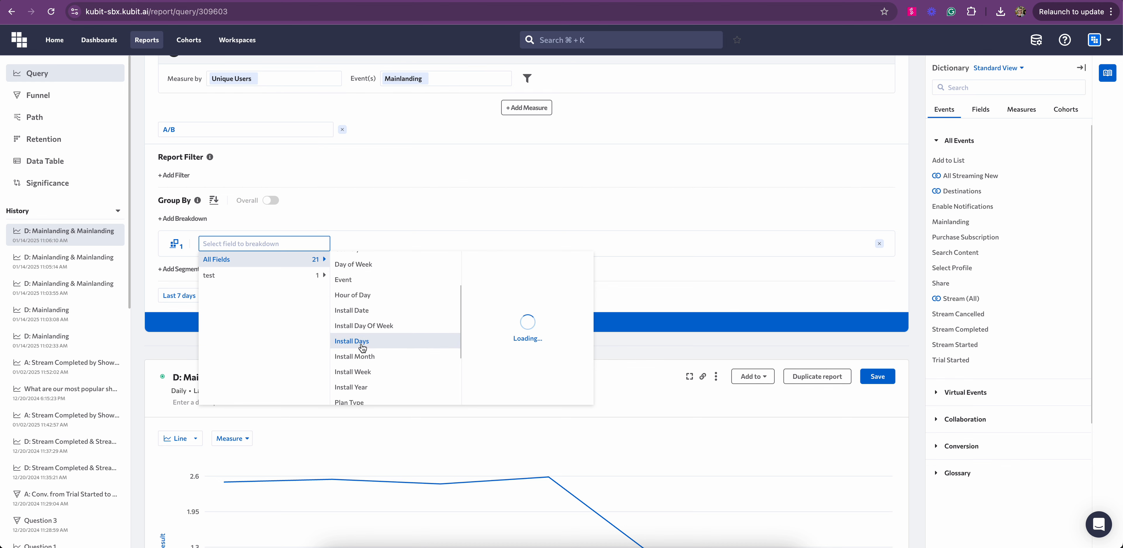
scroll(362, 347, "down", 4)
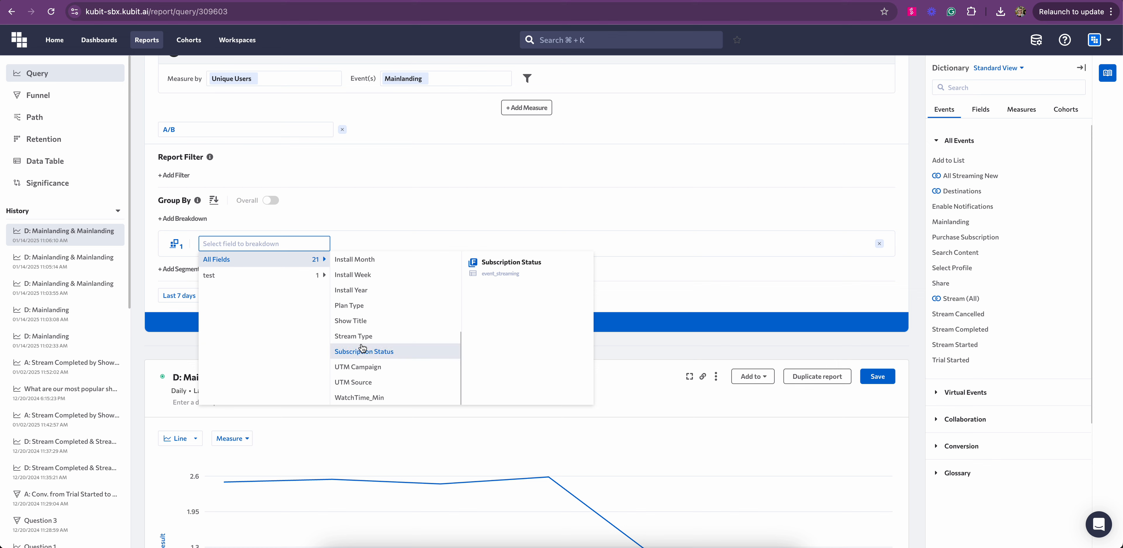
left_click(348, 308)
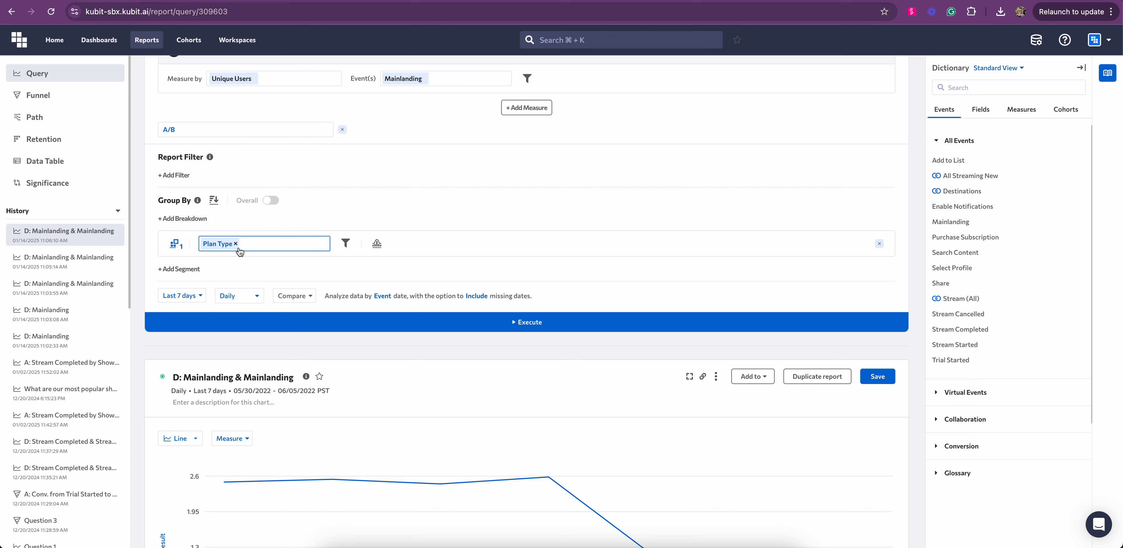
left_click(530, 320)
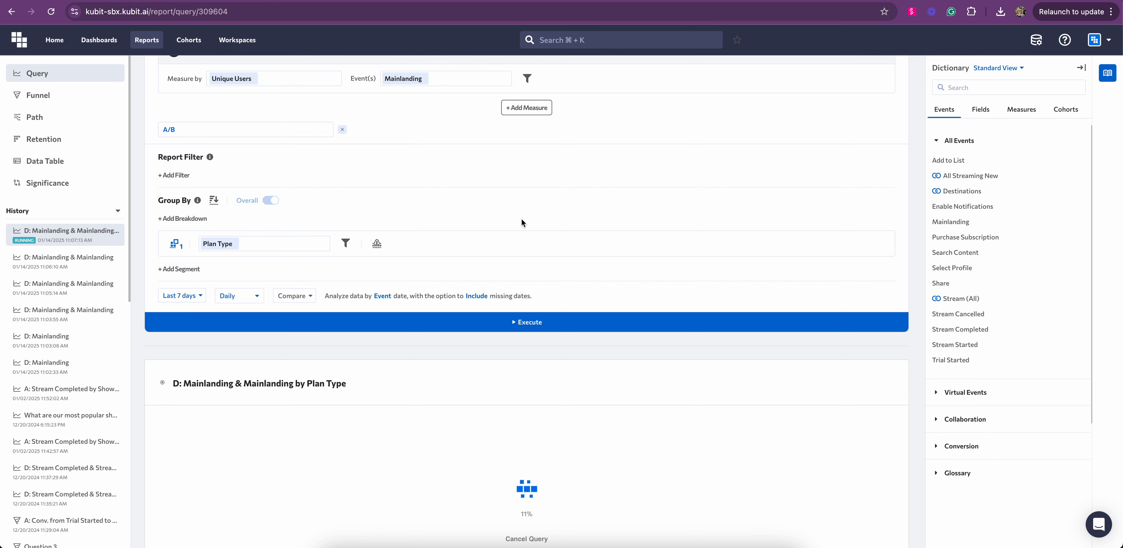
- Hide the Overall and Premium series, leaving only General and Premium Plus on the chart
scroll(521, 218, "down", 2)
scroll(521, 219, "down", 2)
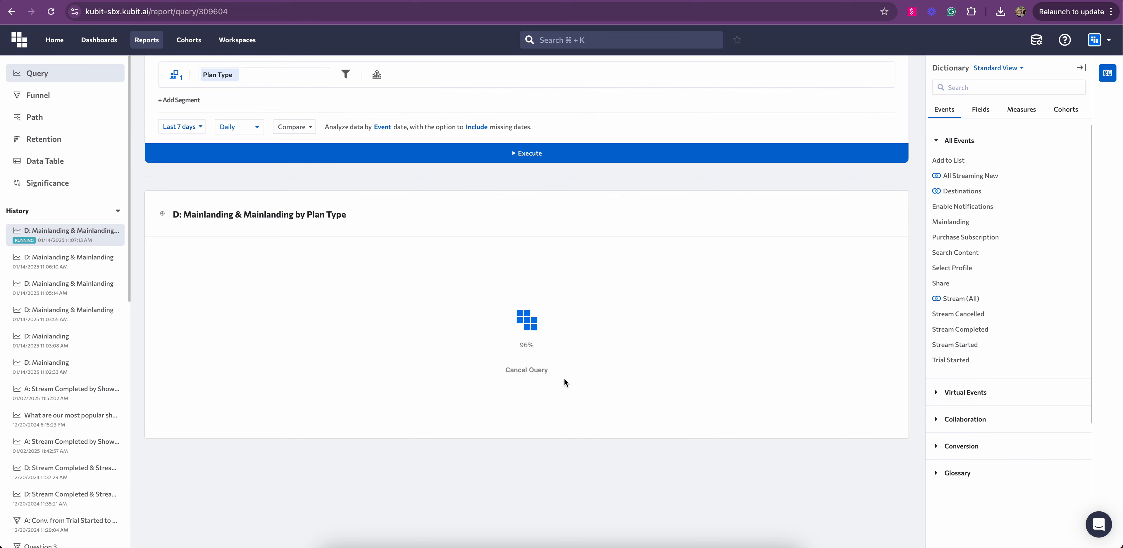
scroll(565, 378, "down", 6)
scroll(485, 341, "up", 3)
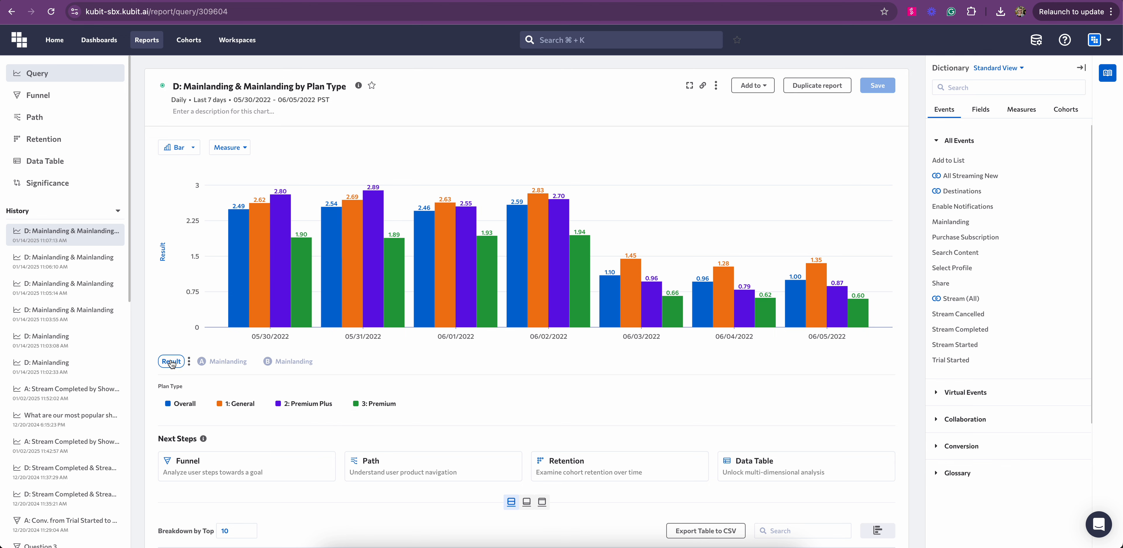
left_click(184, 403)
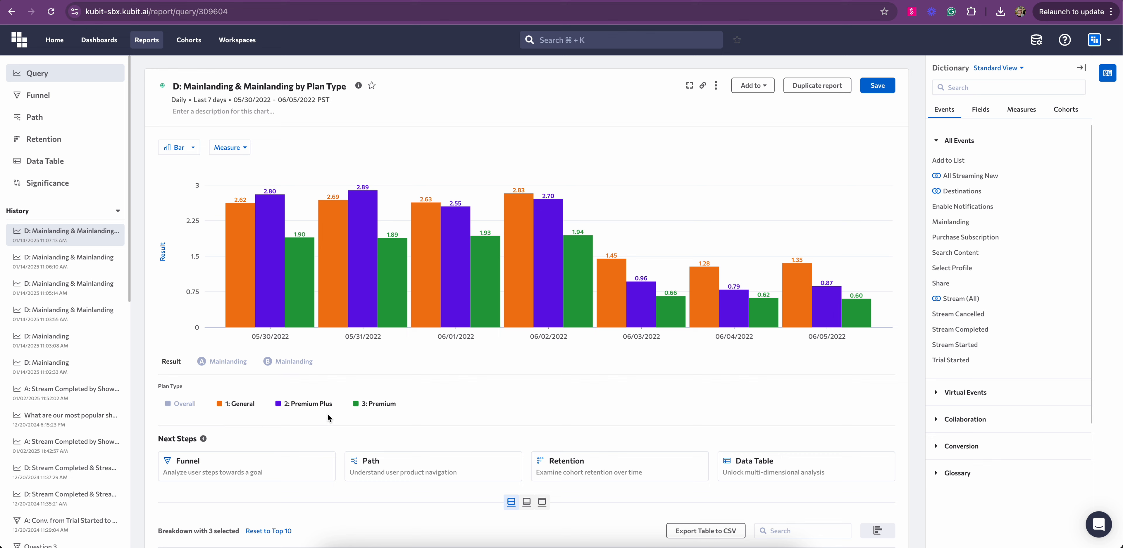
left_click(377, 404)
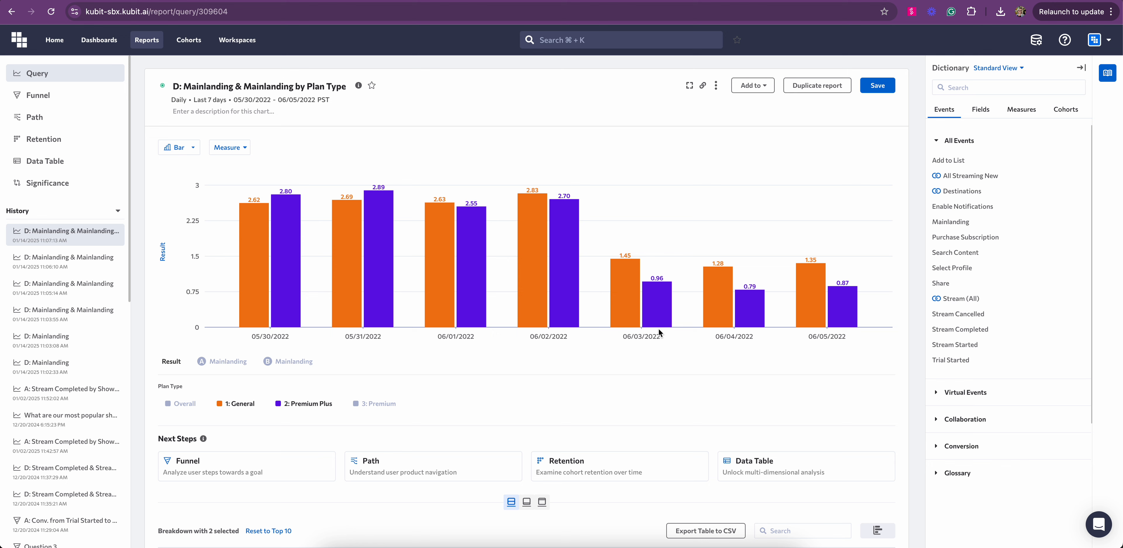
mouse_move(631, 326)
scroll(424, 394, "up", 8)
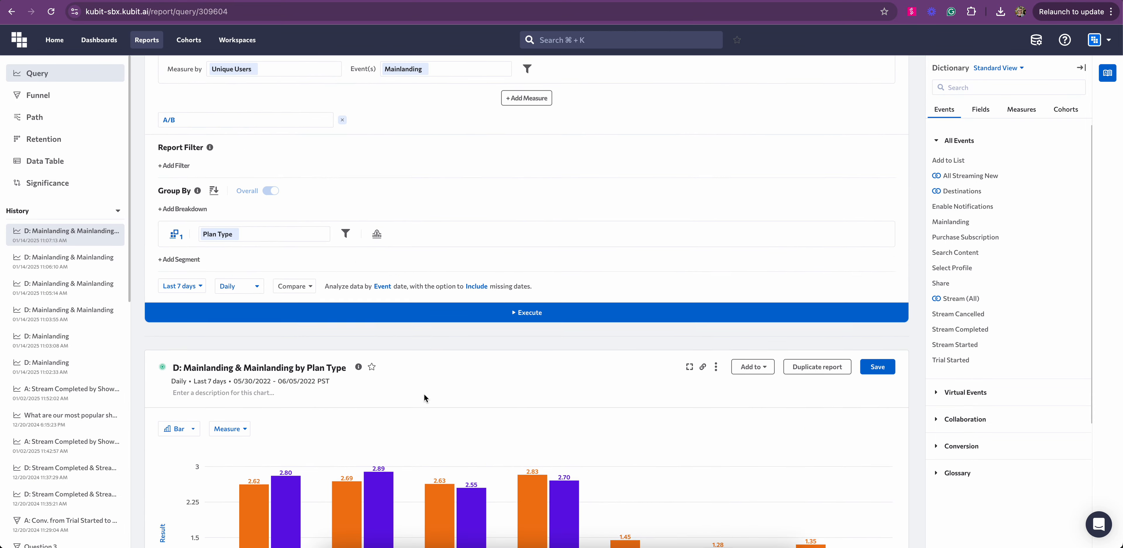
scroll(424, 394, "up", 3)
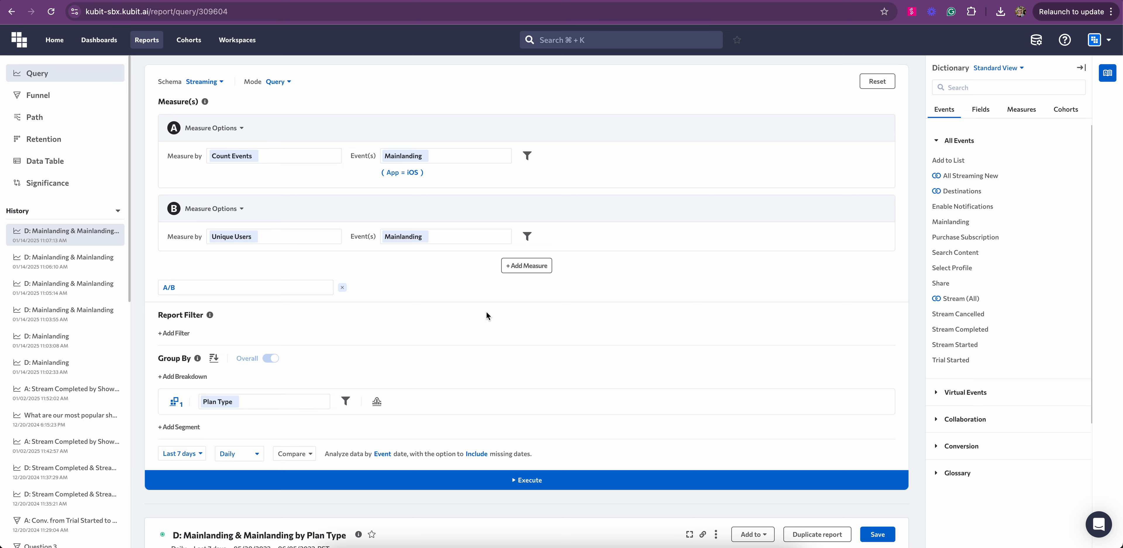
scroll(487, 313, "down", 8)
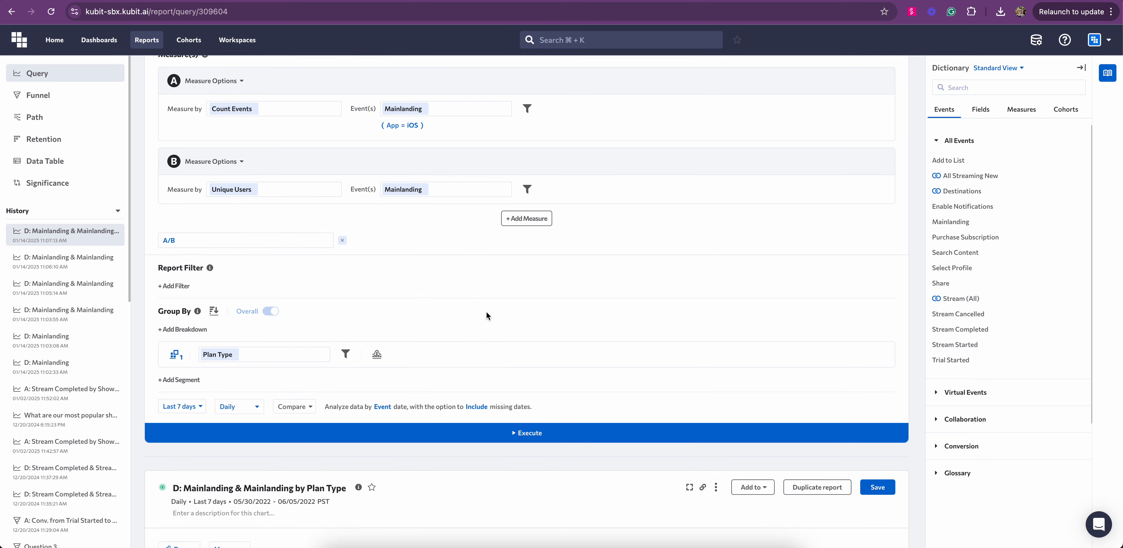
scroll(487, 314, "down", 3)
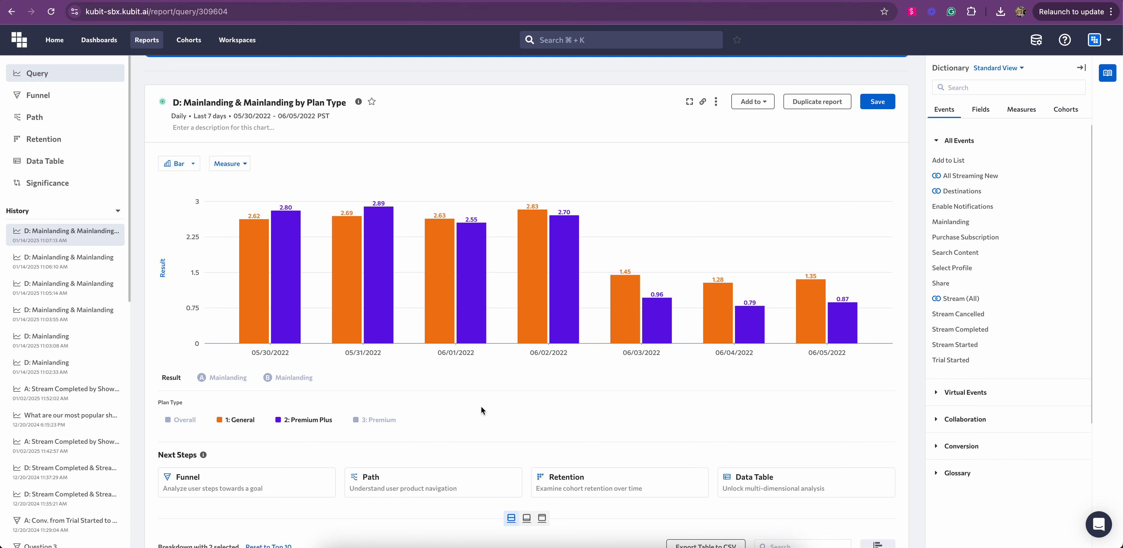
- Set the chart type to Line, after trying Stacked Column, and plot the A/B ratio Result
left_click(177, 170)
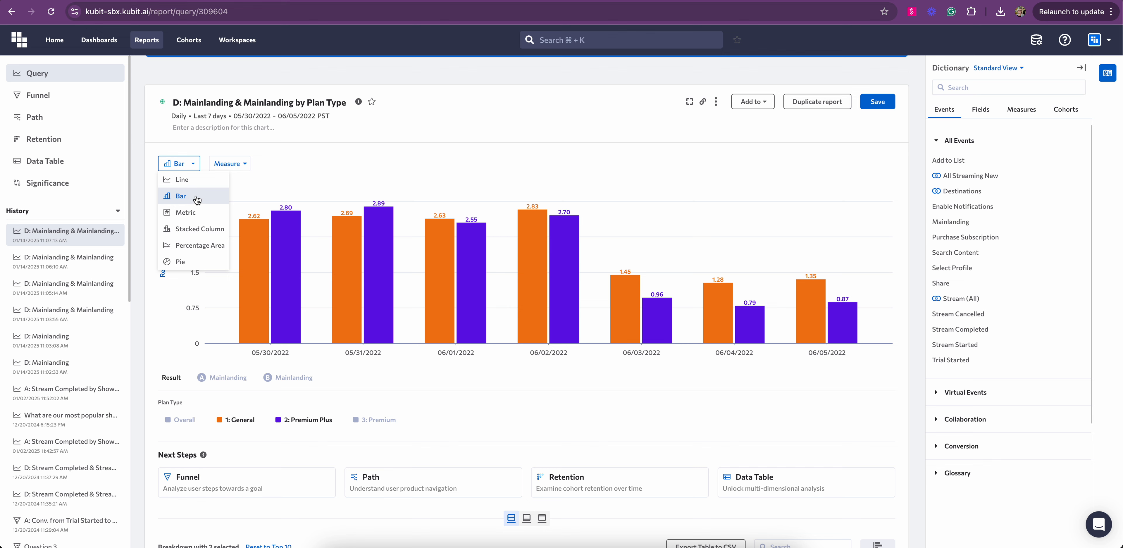
left_click(181, 180)
left_click(176, 164)
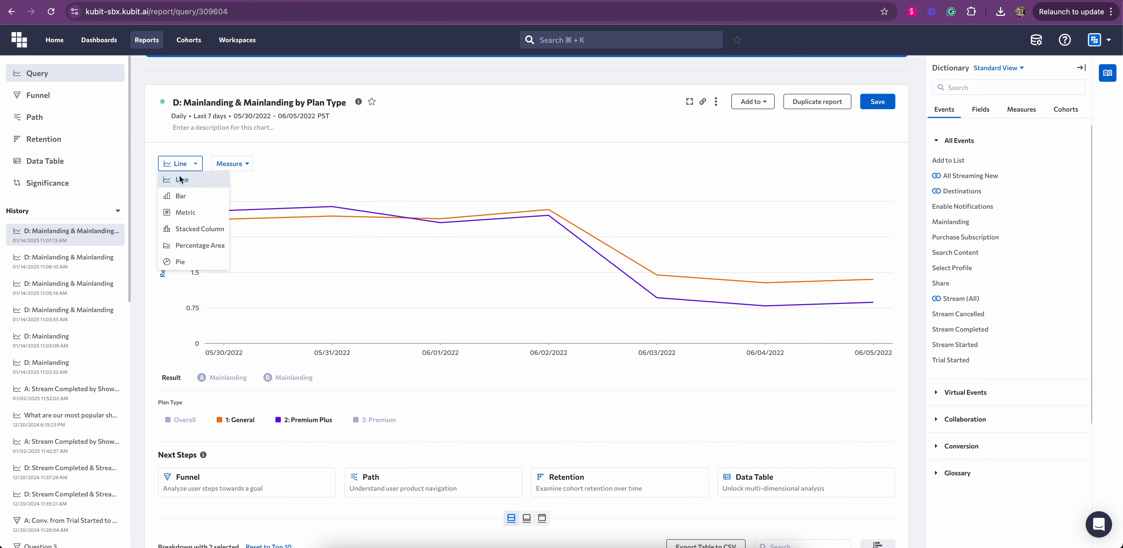
left_click(183, 231)
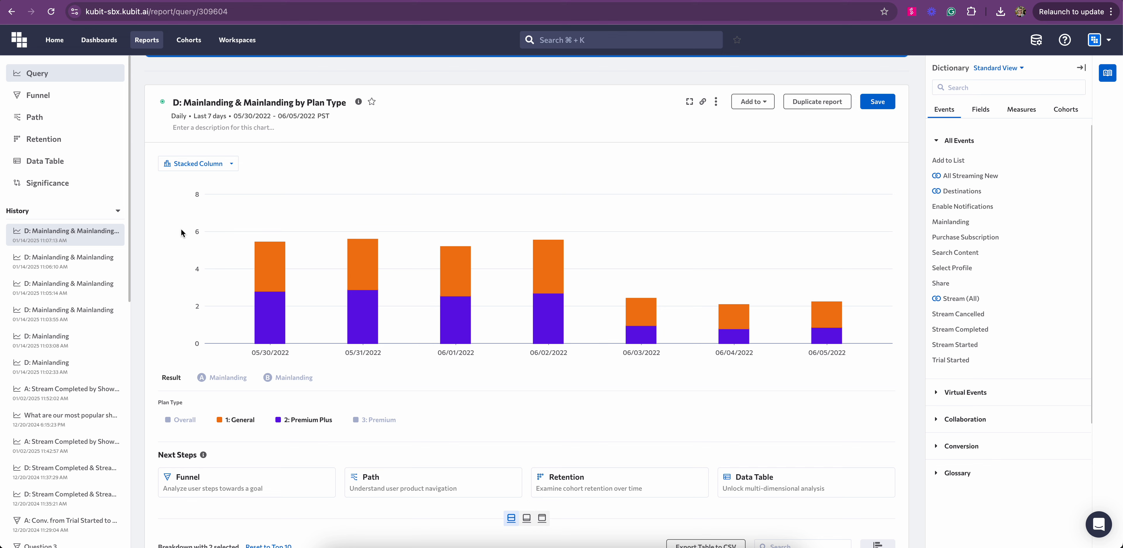
left_click(191, 168)
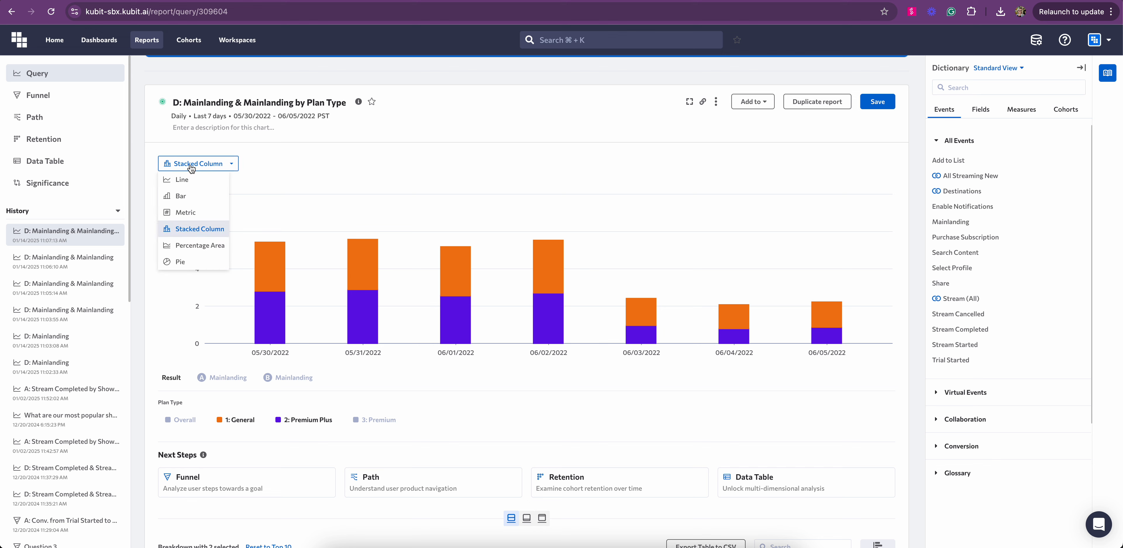
left_click(179, 180)
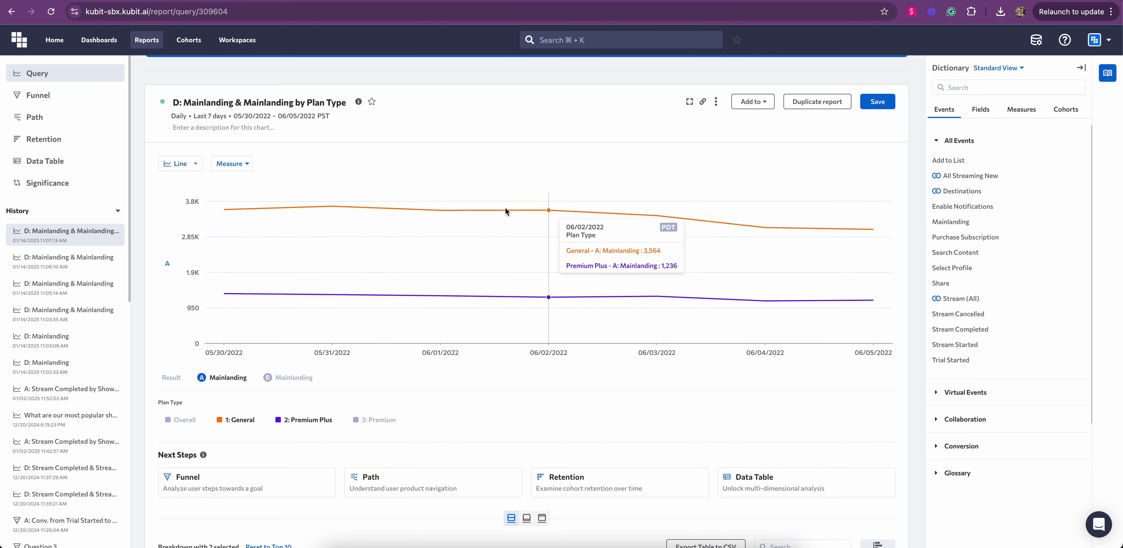
left_click(170, 378)
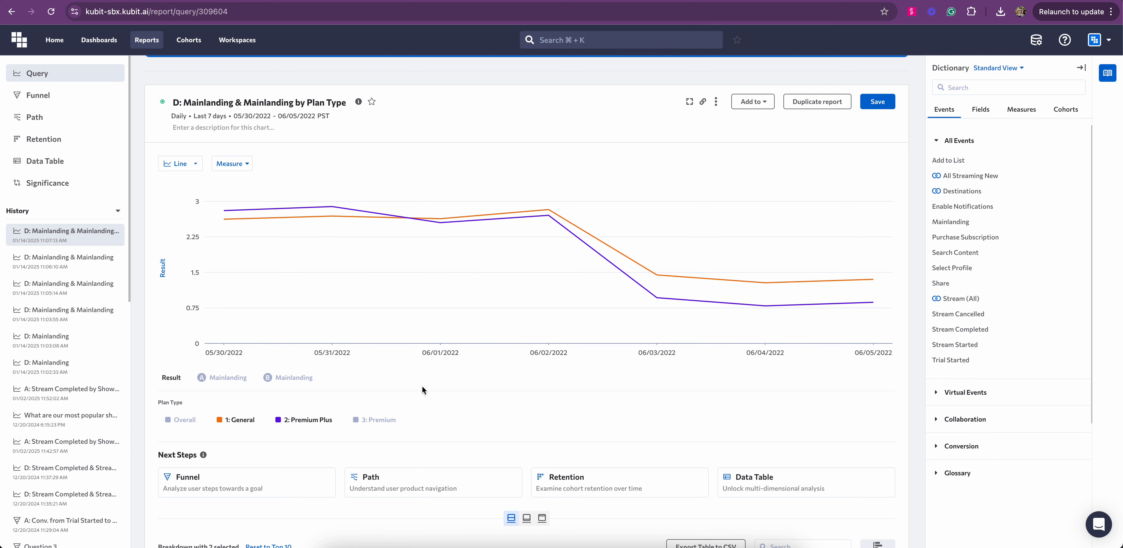
scroll(630, 384, "down", 7)
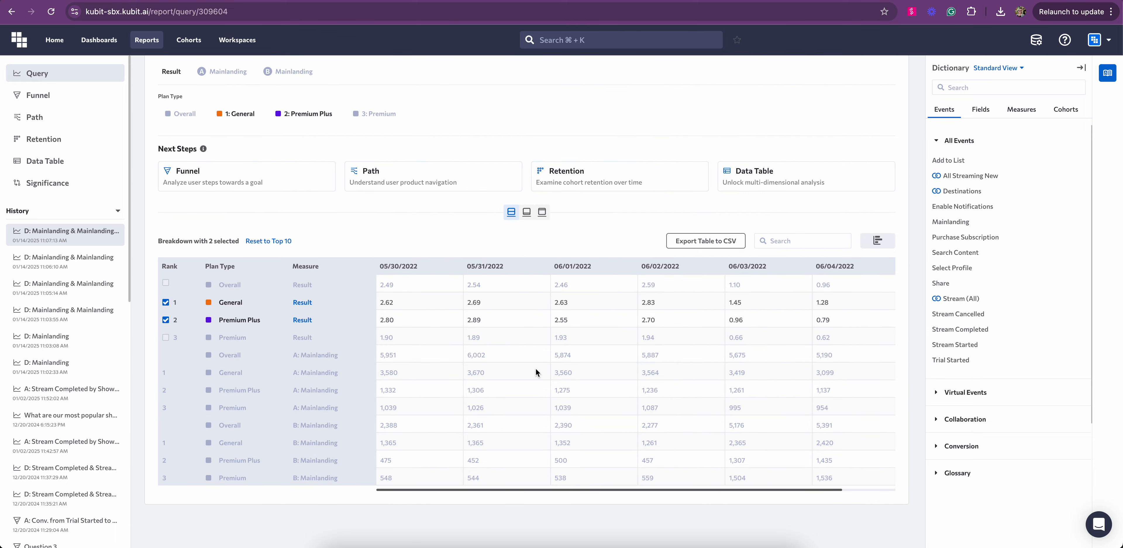
scroll(308, 356, "up", 8)
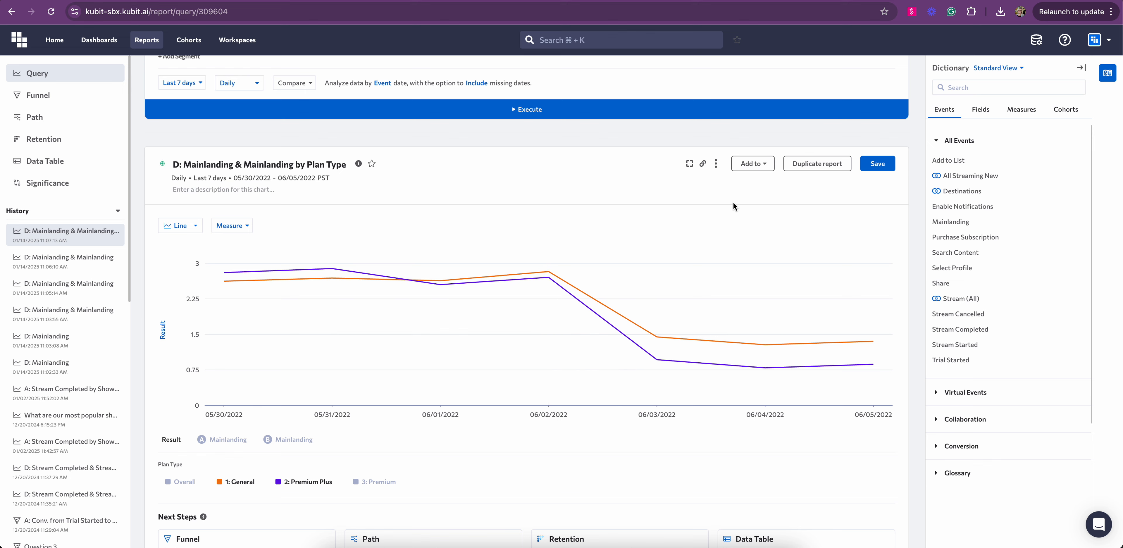
- Save the Mainlanding & Mainlanding by Plan Type report and review the Add to options
left_click(889, 169)
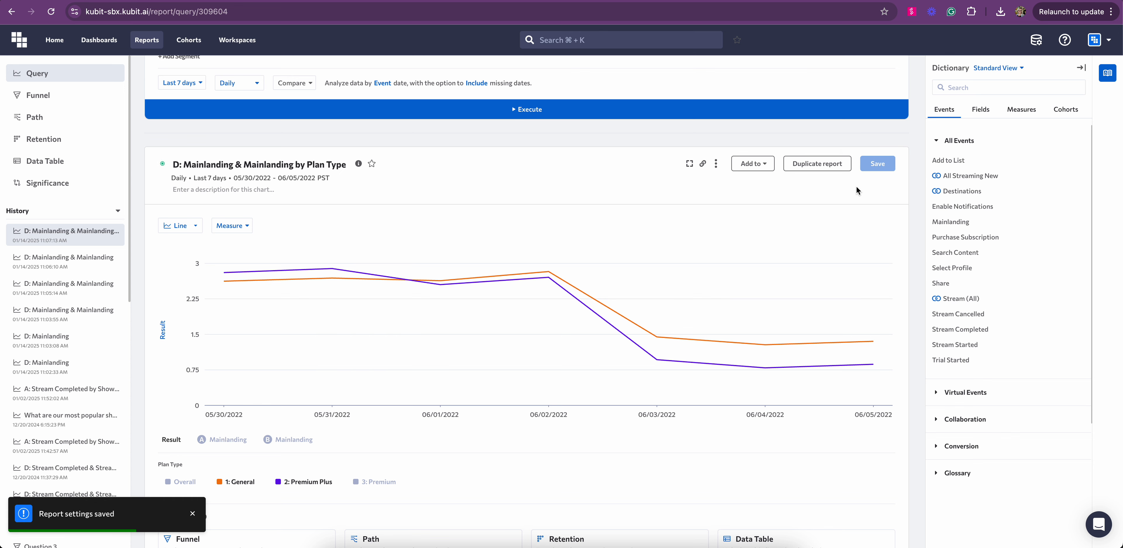
left_click(751, 165)
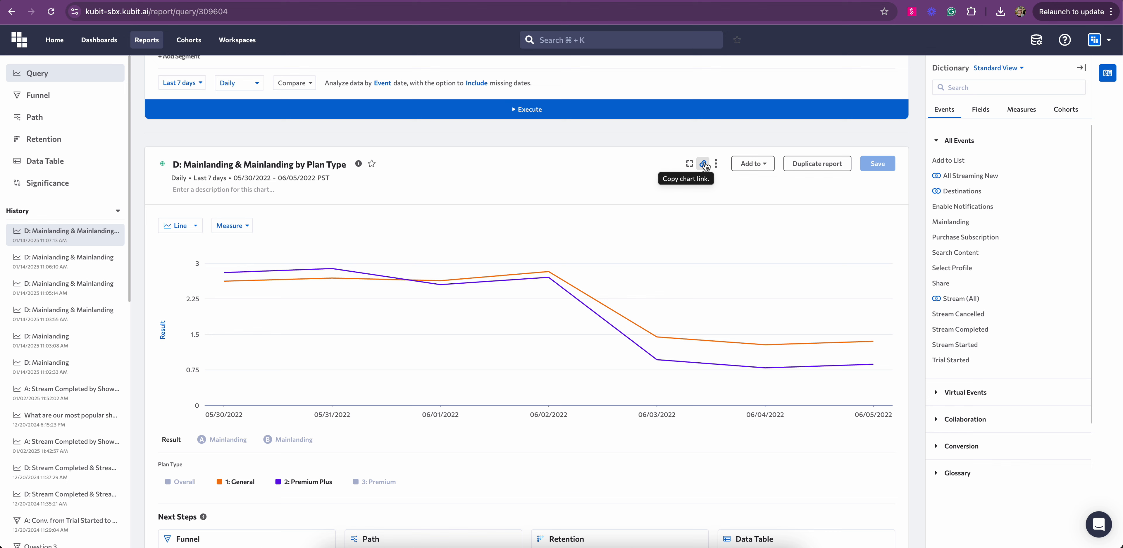
left_click(718, 164)
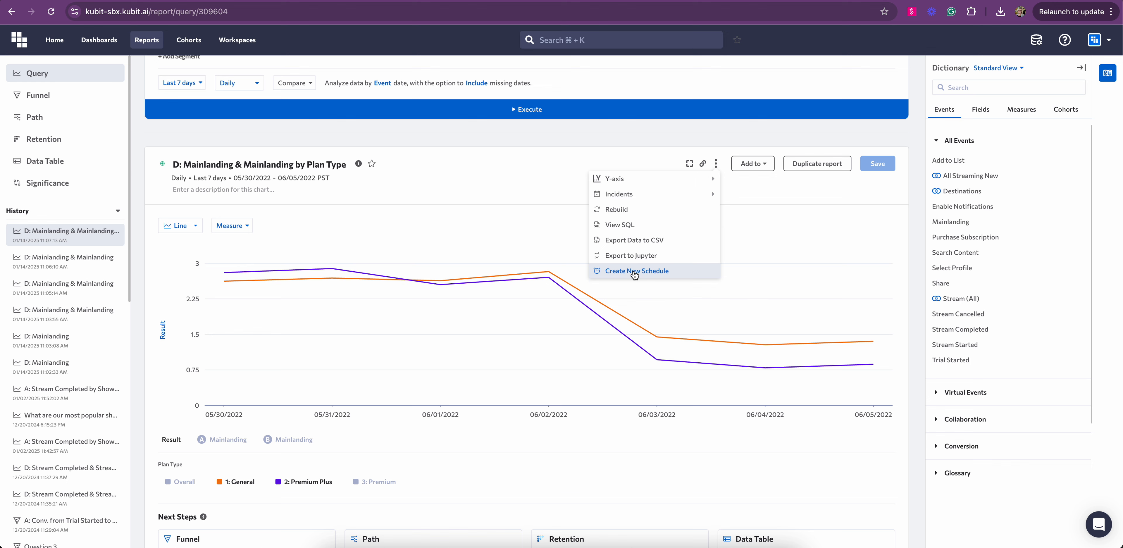
left_click(767, 193)
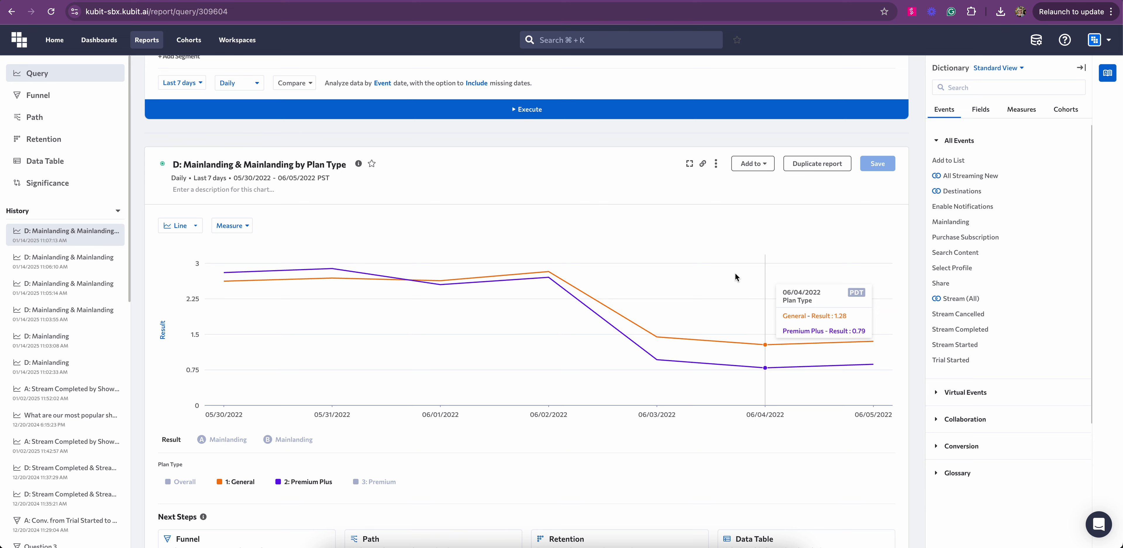
scroll(736, 276, "up", 8)
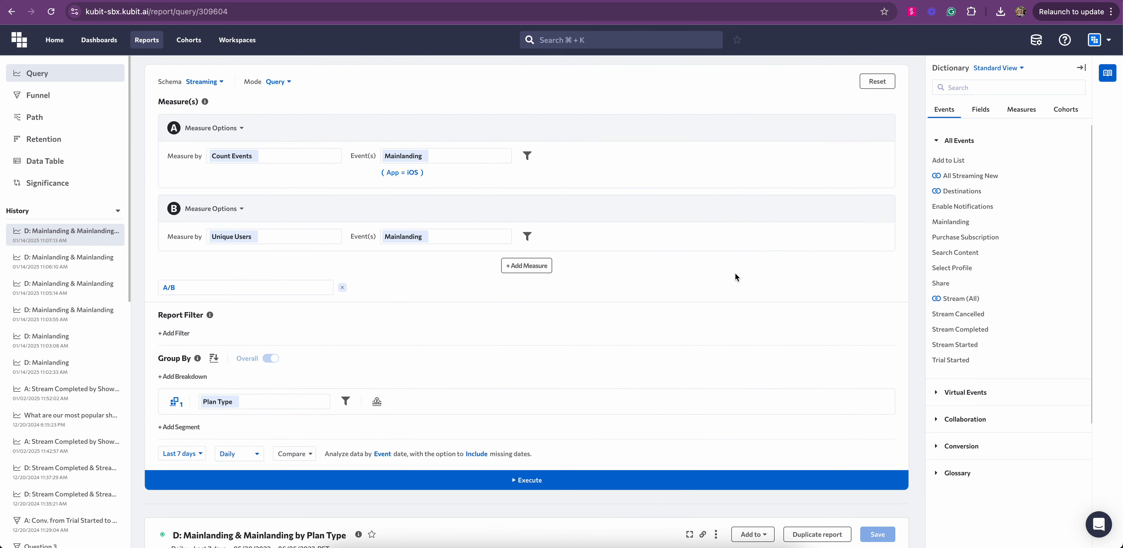